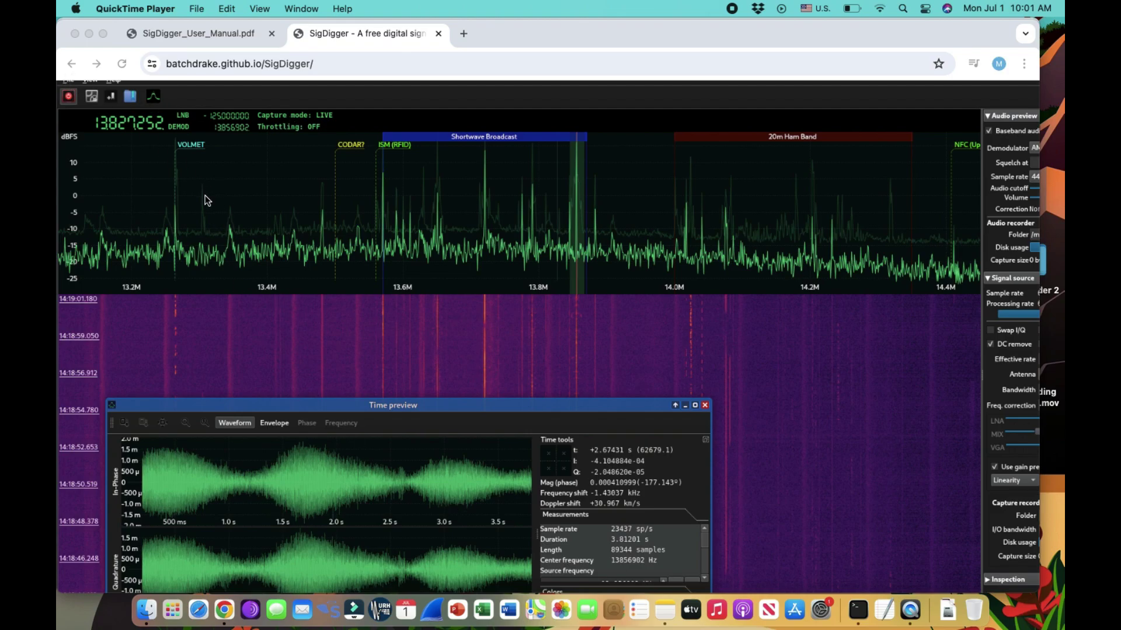
# Select the full SigDigger website address in Chrome's address bar.
pyautogui.click(200, 62)
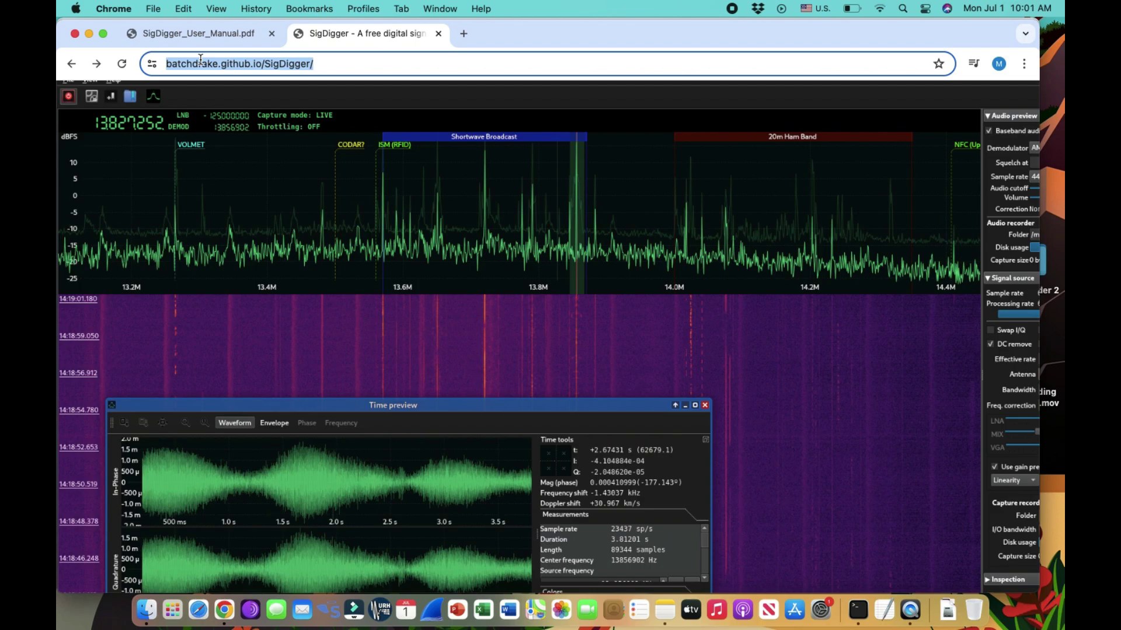
pyautogui.click(199, 61)
pyautogui.doubleClick(198, 62)
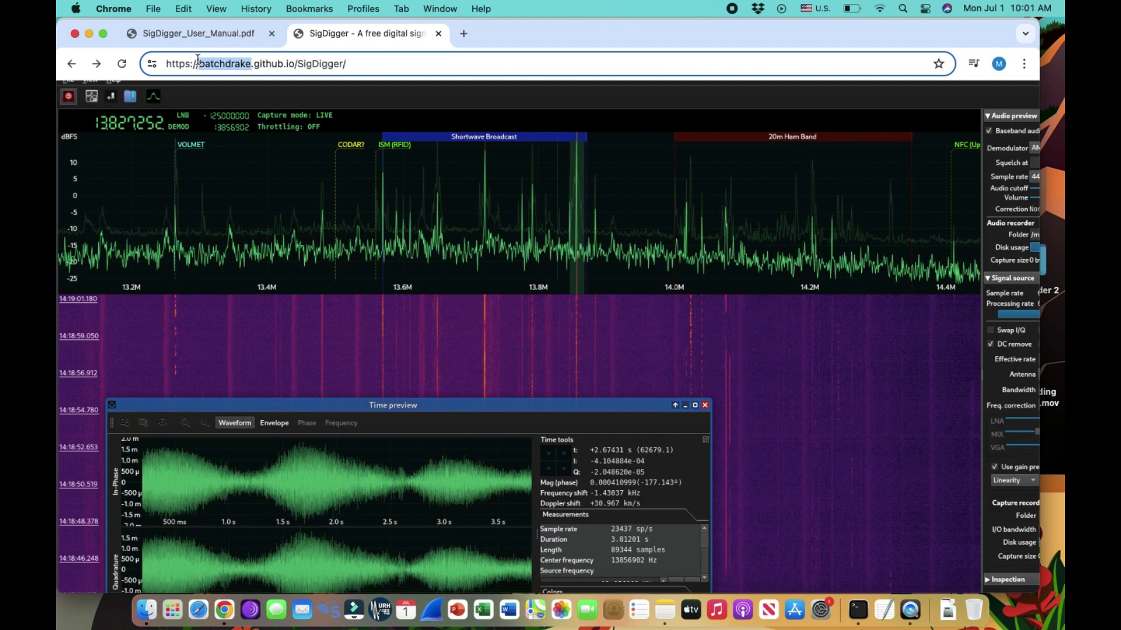
pyautogui.tripleClick(198, 61)
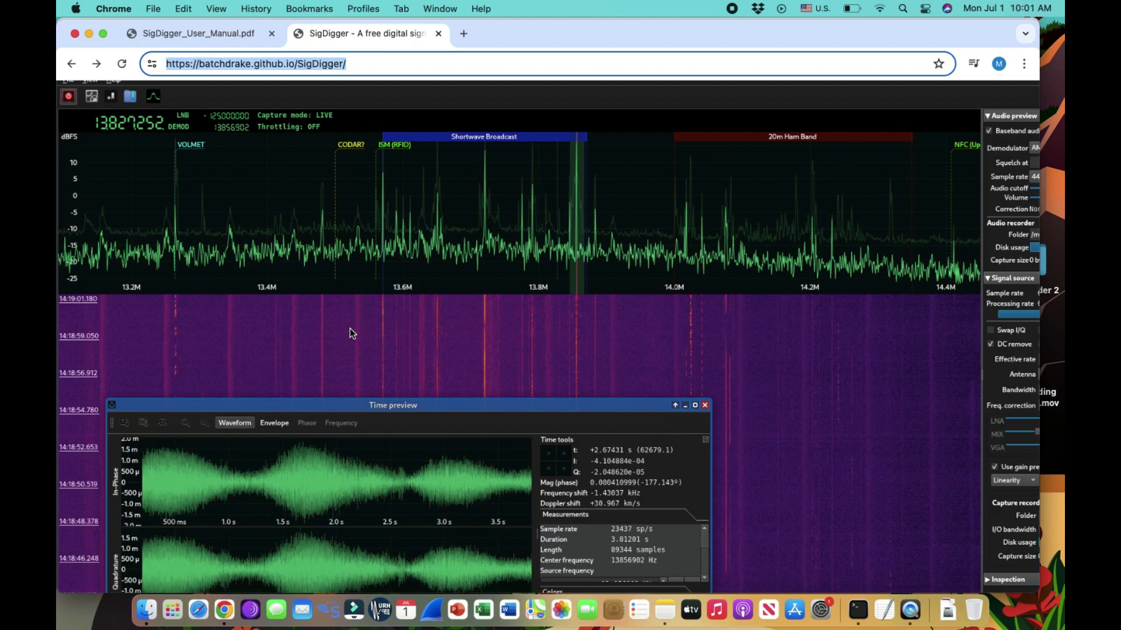
# Close the enlarged screenshot and scroll down to the 'Downloading or building SigDigger' section.
pyautogui.click(349, 328)
pyautogui.scroll(-4, 350, 329)
pyautogui.scroll(-2, 350, 329)
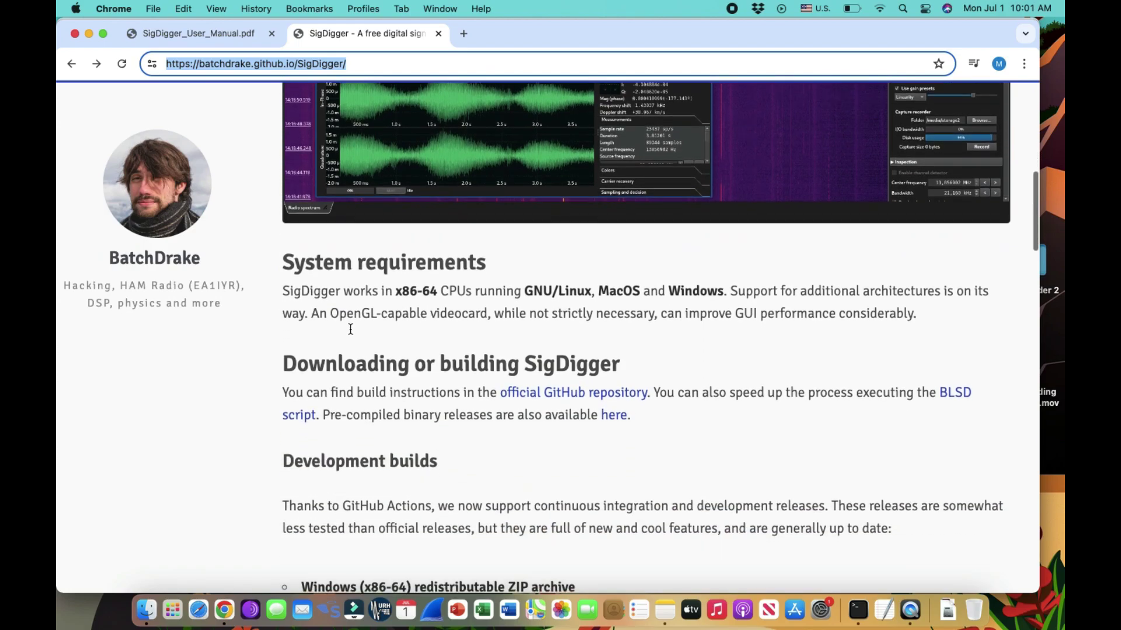
# Open the official SigDigger GitHub repository and scroll its README to the notes for first users.
pyautogui.click(594, 395)
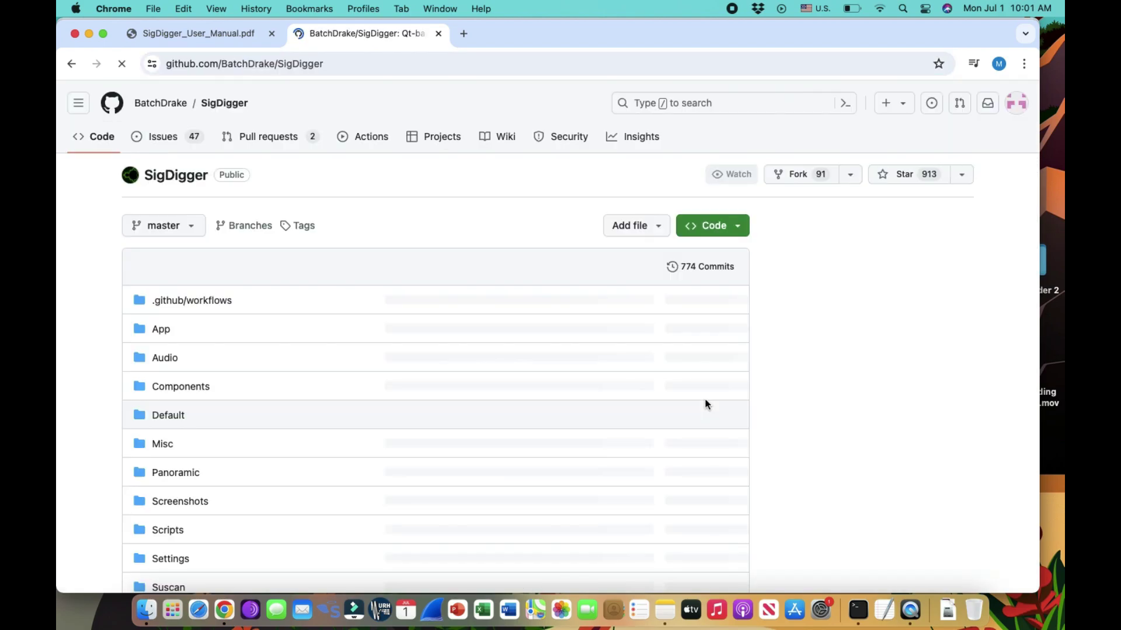
pyautogui.scroll(-3, 586, 380)
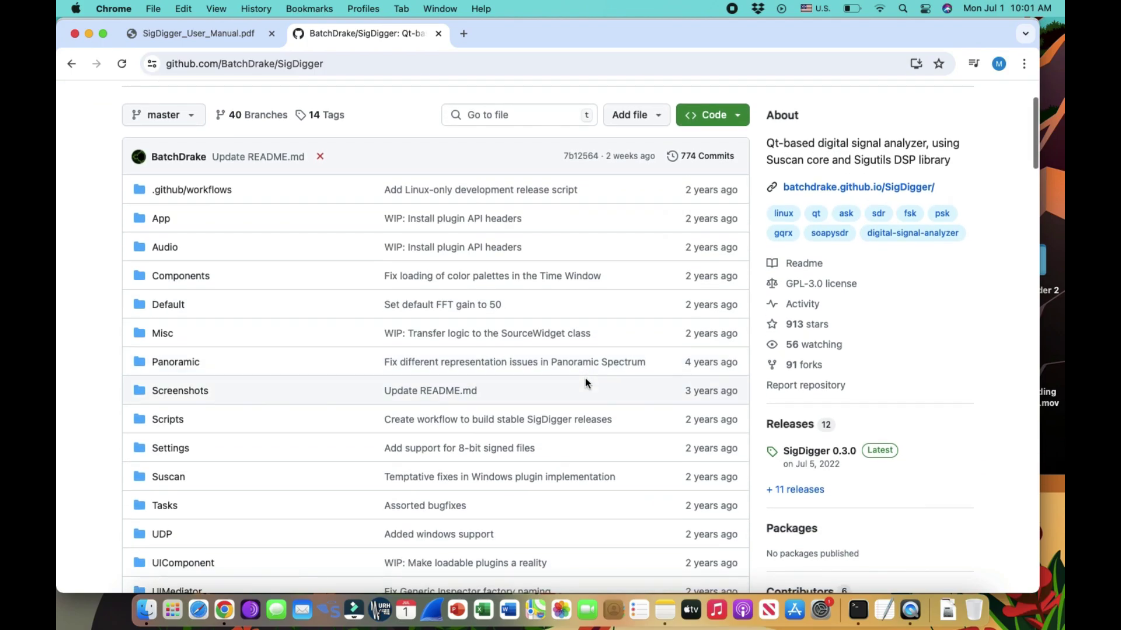
pyautogui.scroll(-2, 586, 379)
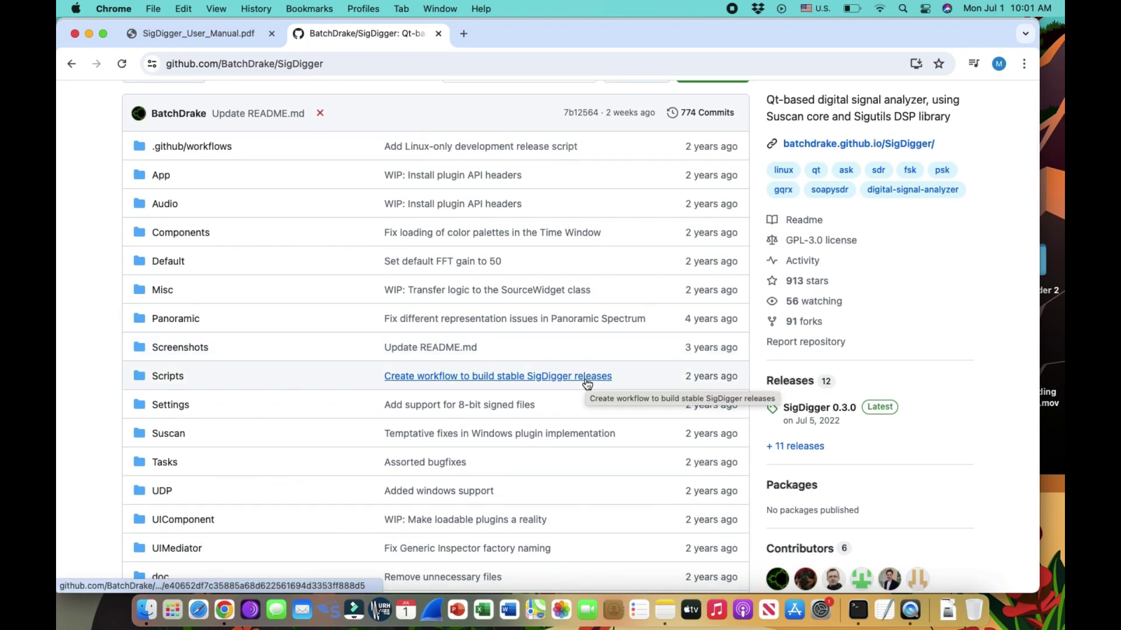
pyautogui.scroll(-15, 587, 383)
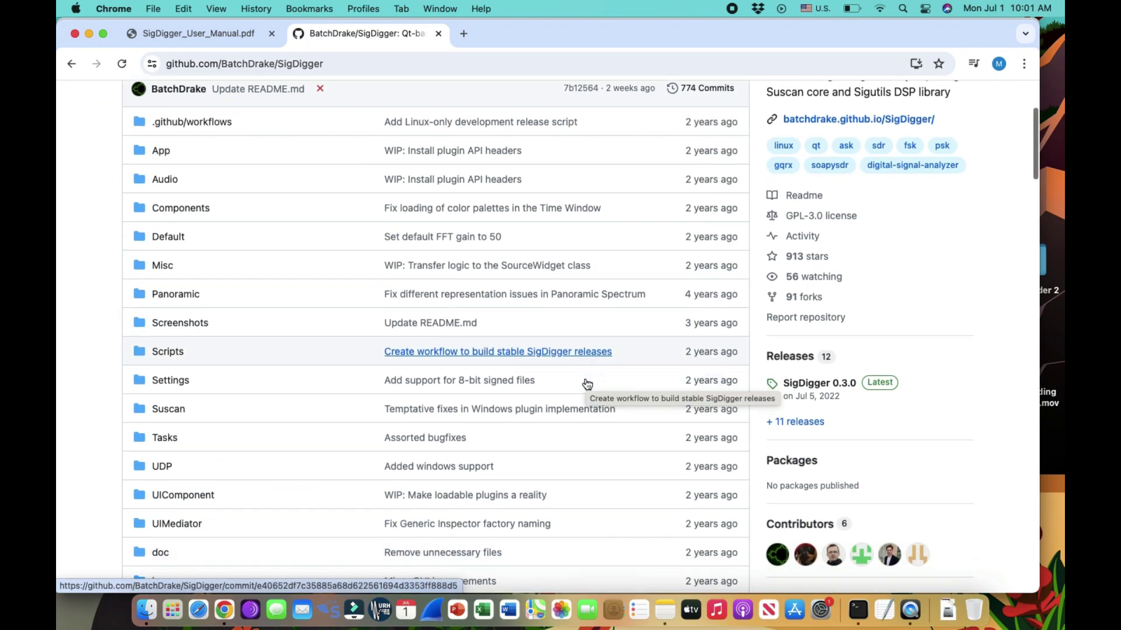
pyautogui.scroll(-6, 586, 383)
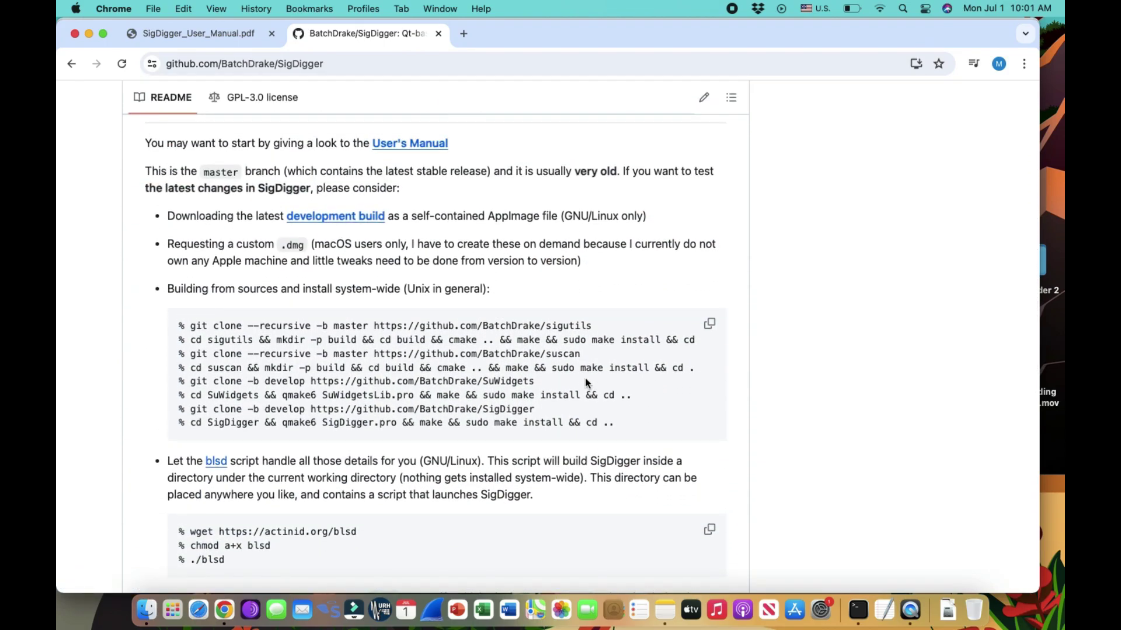
pyautogui.scroll(3, 585, 377)
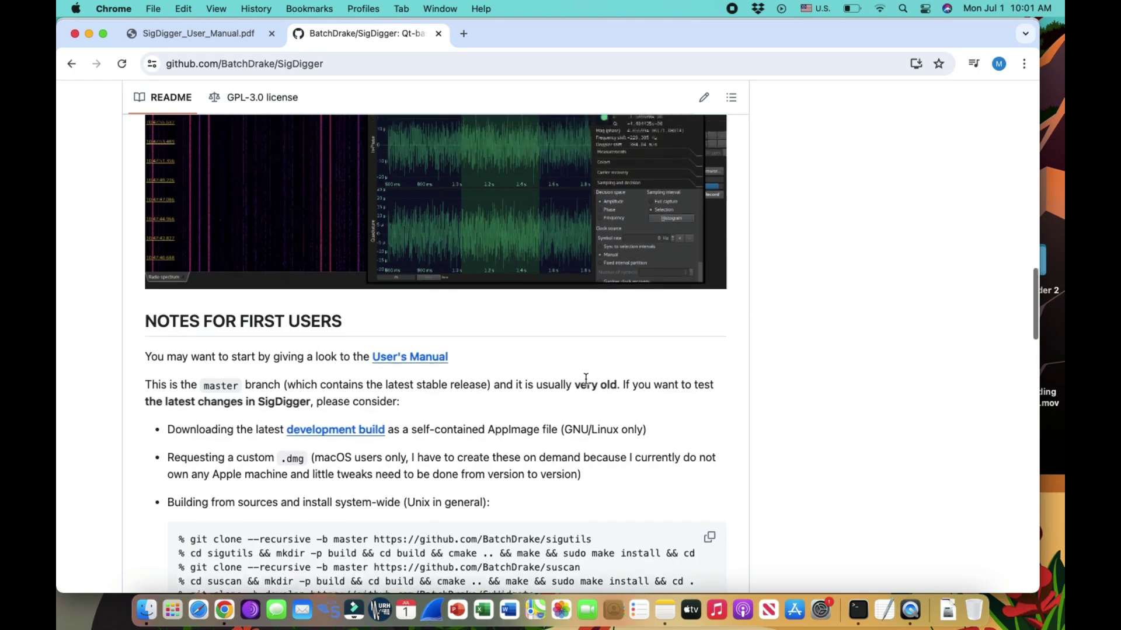
pyautogui.scroll(-1, 585, 380)
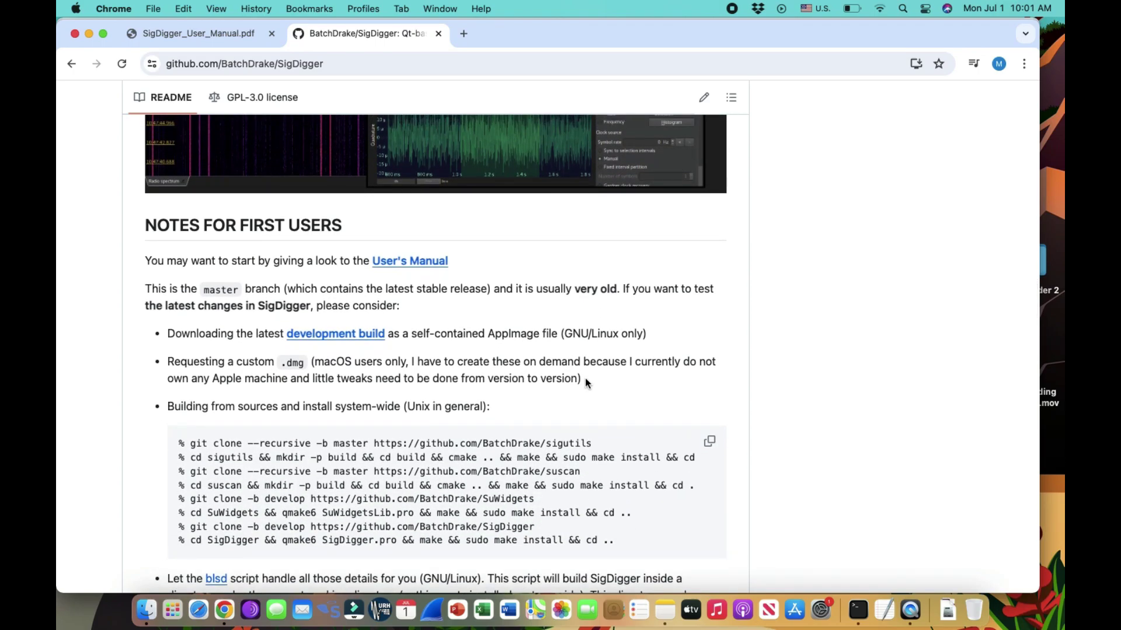
# Open the 2024-06-30 GNU/Linux-only development build release page.
pyautogui.click(354, 337)
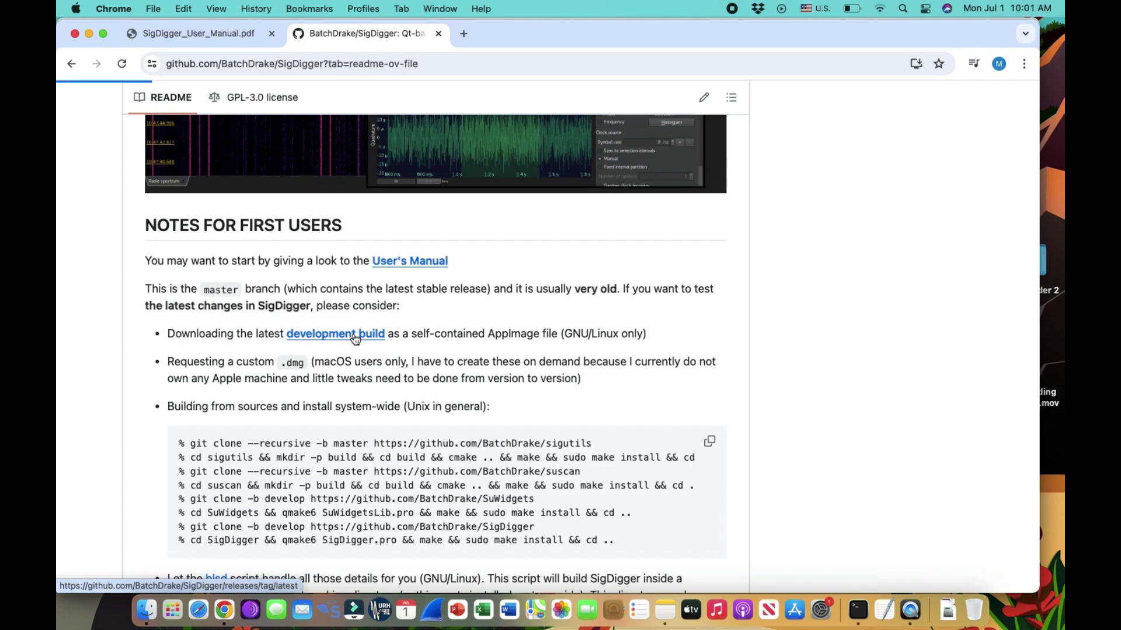
pyautogui.scroll(-1, 514, 355)
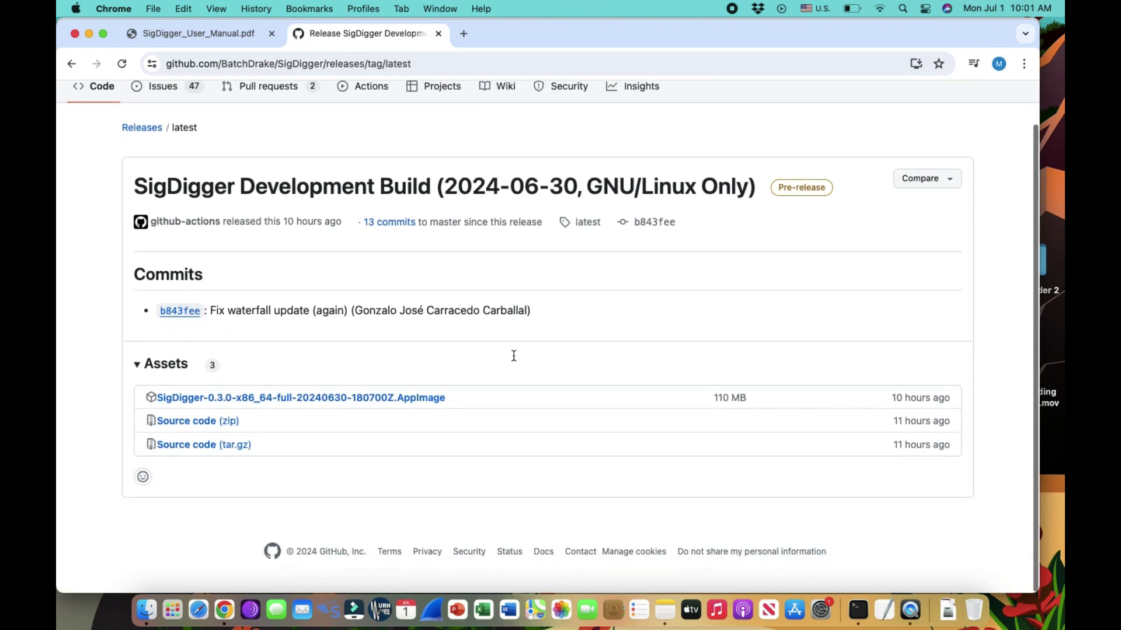
pyautogui.scroll(2, 449, 289)
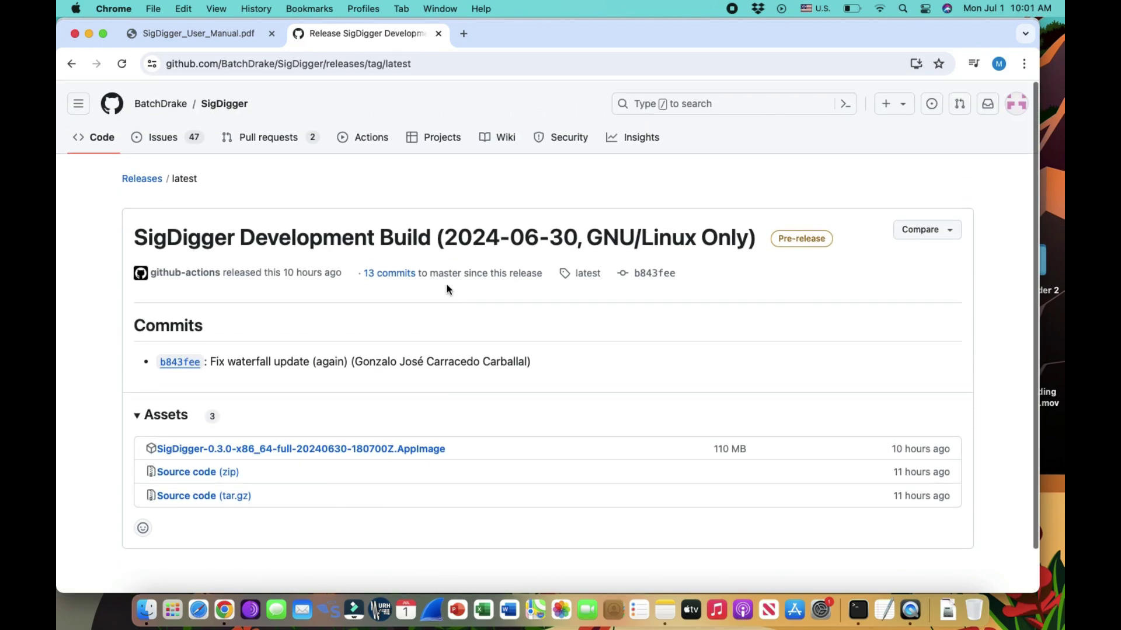
# Scroll the releases list to the SigDigger 0.3.0 assets, then bring up the mounted SigDigger disk in Finder.
pyautogui.click(142, 178)
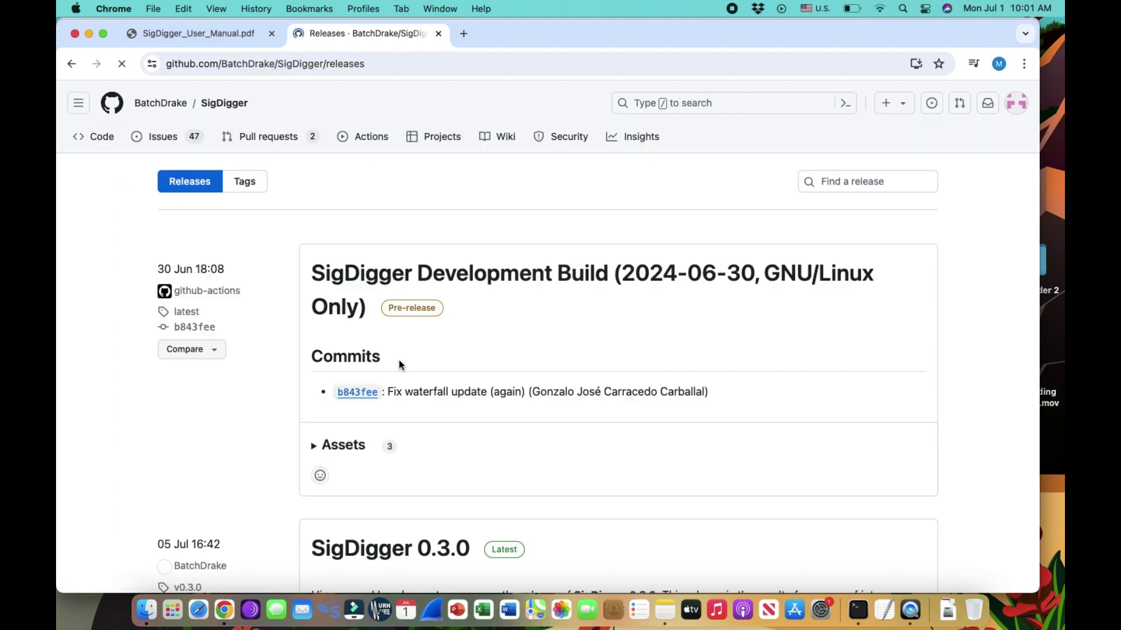
pyautogui.scroll(-6, 525, 502)
pyautogui.scroll(-10, 541, 514)
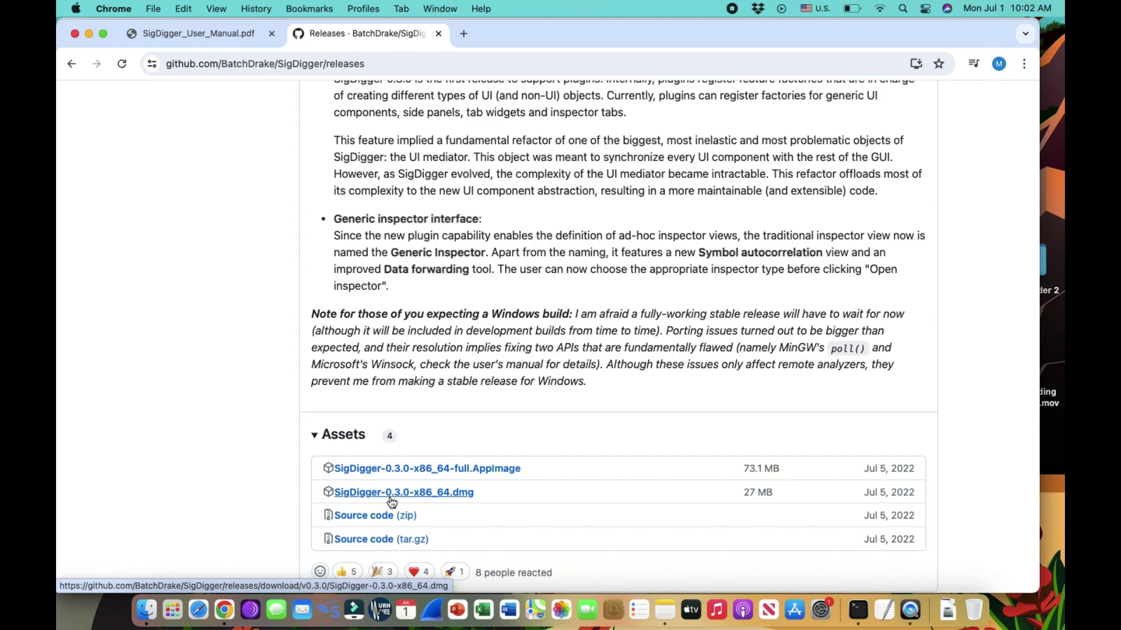
pyautogui.click(155, 597)
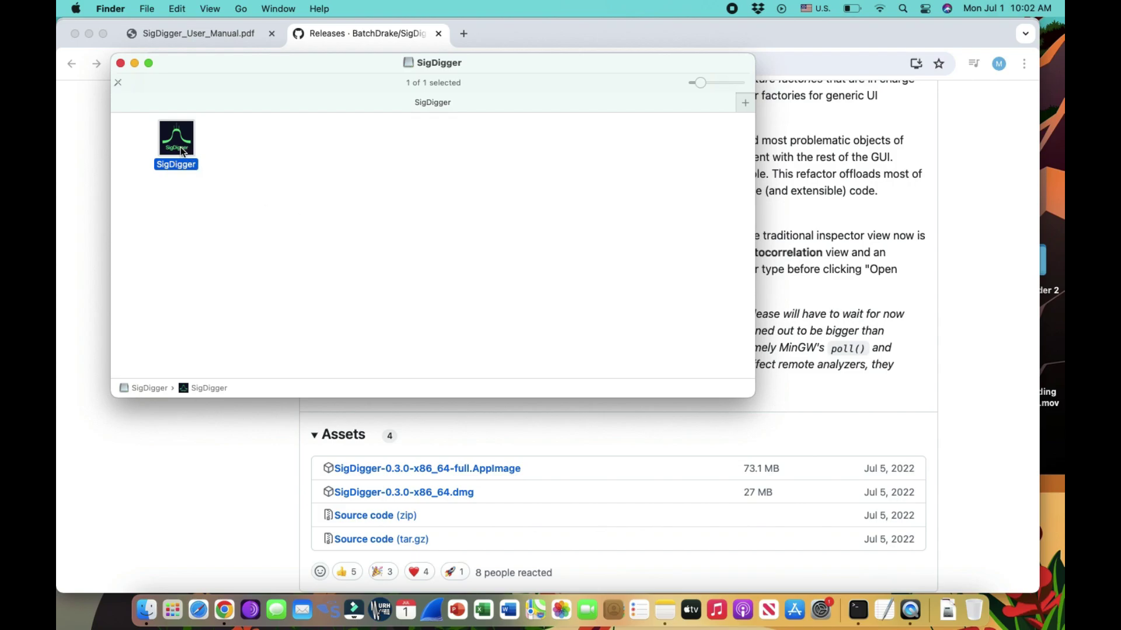
# Launch the SigDigger app from the mounted disk image window.
pyautogui.doubleClick(181, 149)
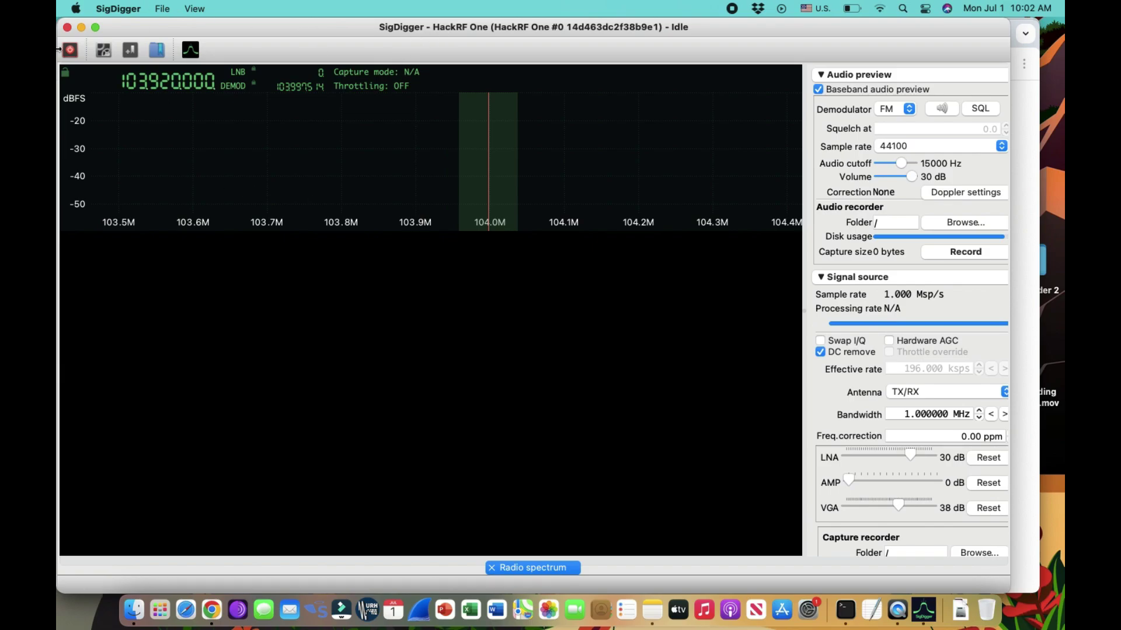
# Choose HackRF One as the SDR device on the Source tab of Settings.
pyautogui.click(105, 54)
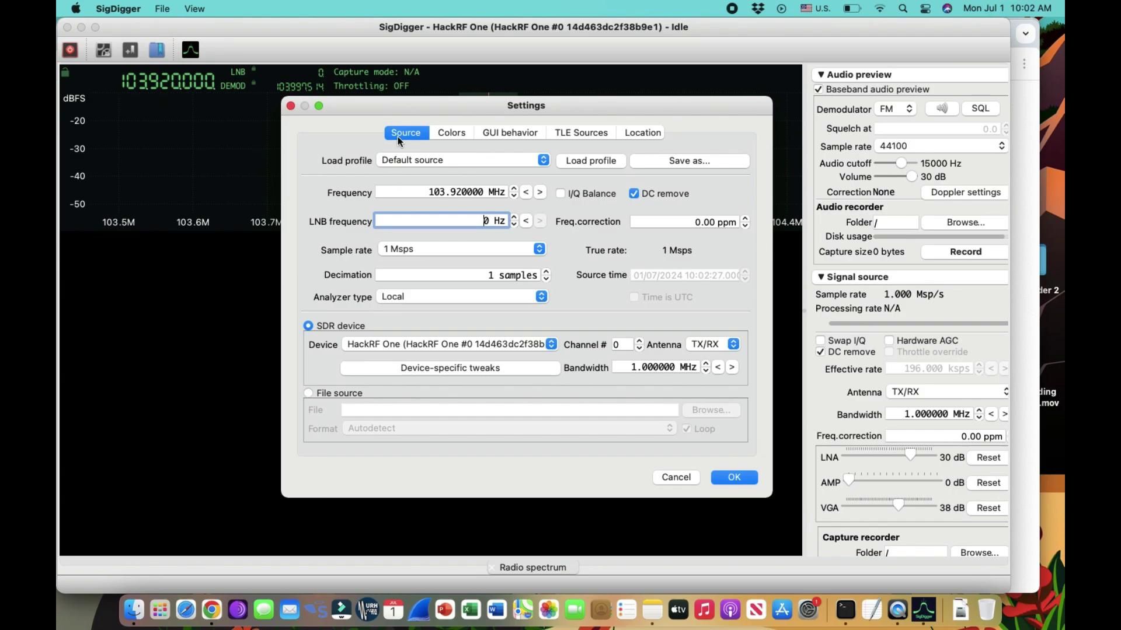
pyautogui.click(545, 343)
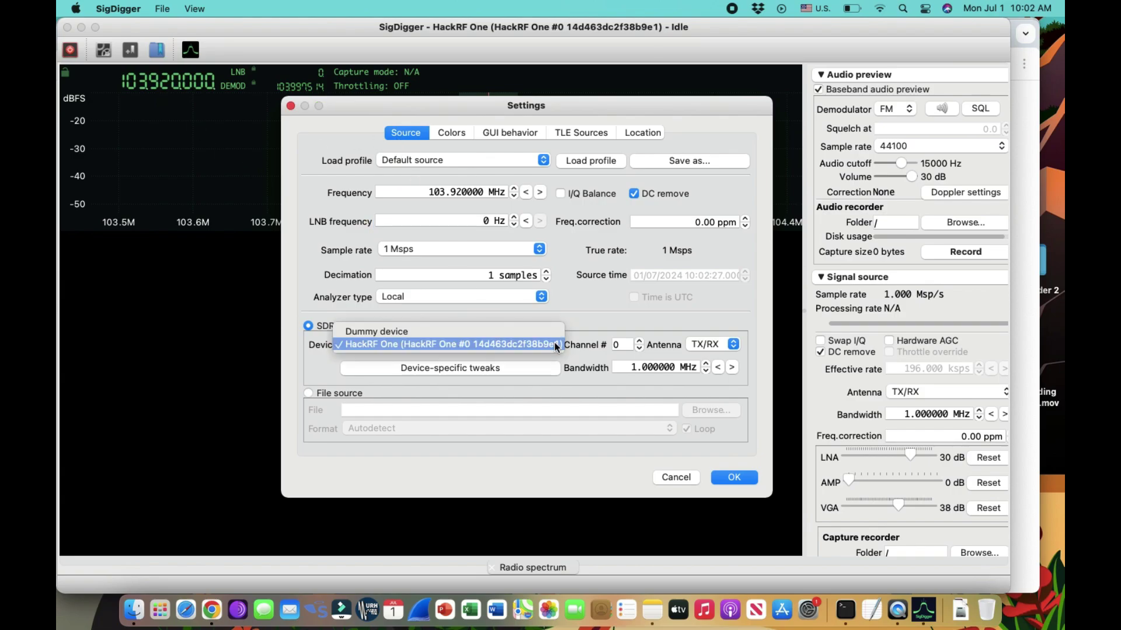
pyautogui.click(483, 346)
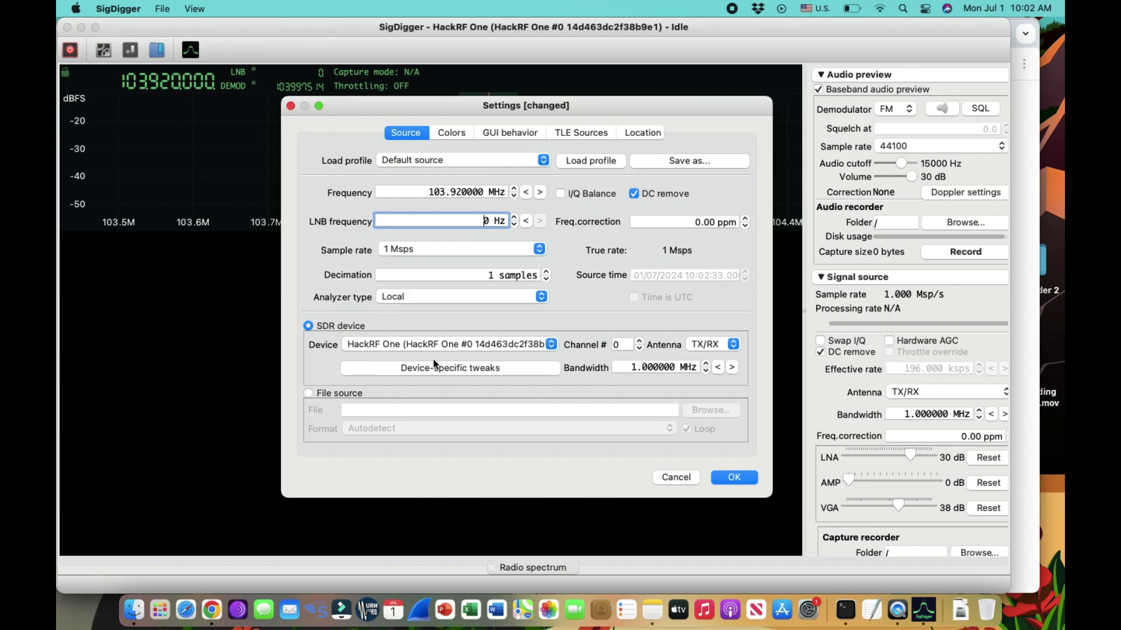
# Apply the source settings, turn off baseband audio preview and start the live HackRF capture.
pyautogui.click(733, 482)
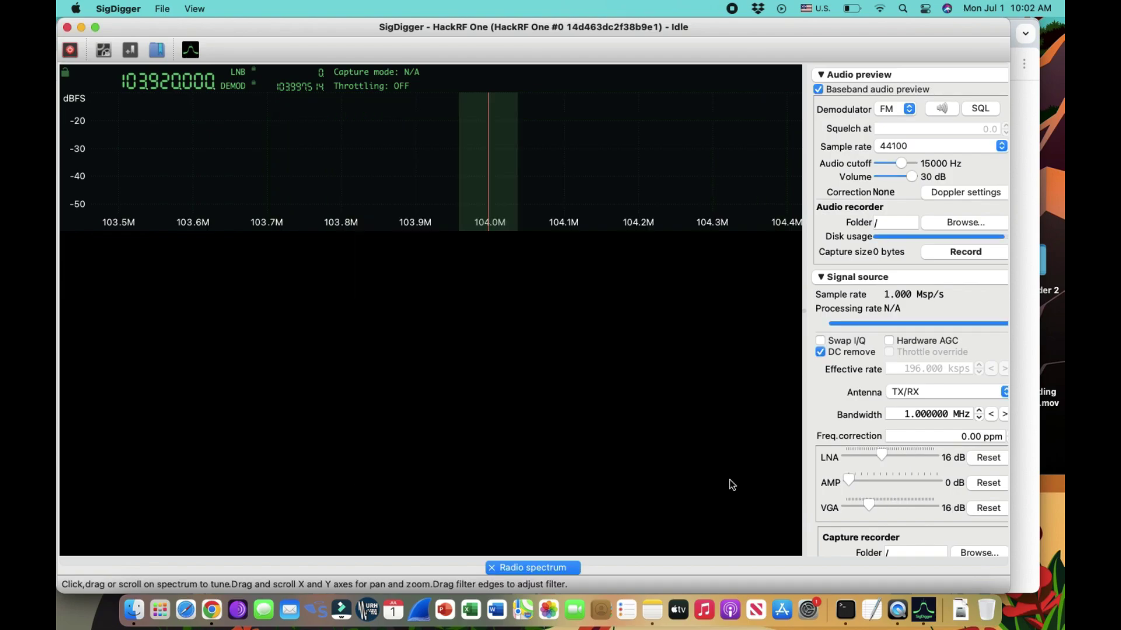
pyautogui.click(818, 90)
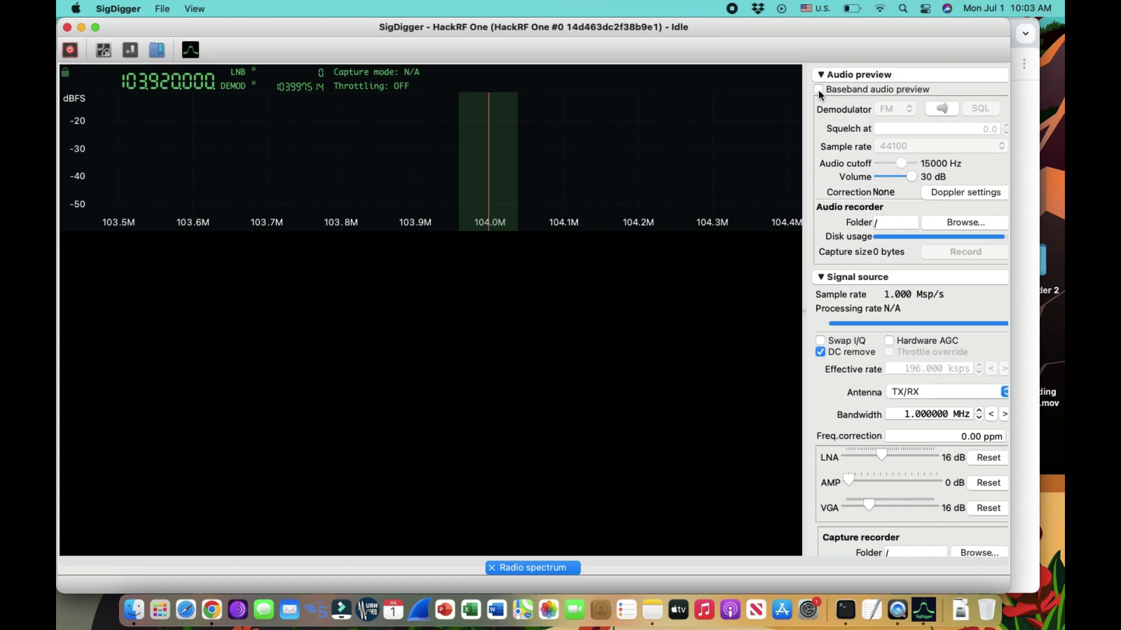
pyautogui.click(70, 51)
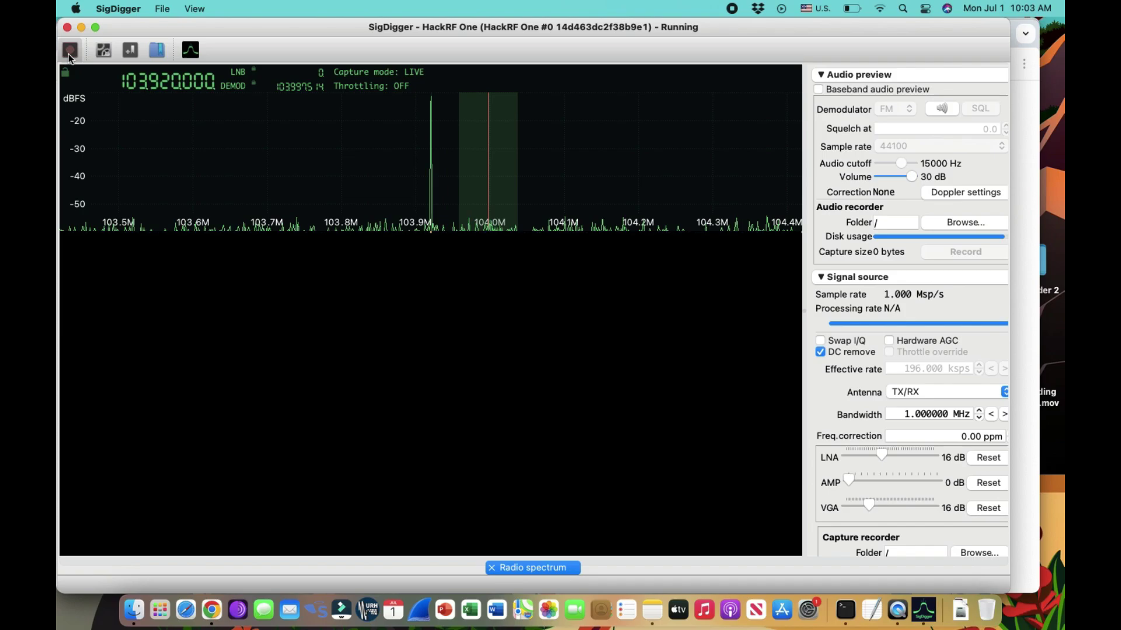
pyautogui.click(70, 51)
pyautogui.click(69, 52)
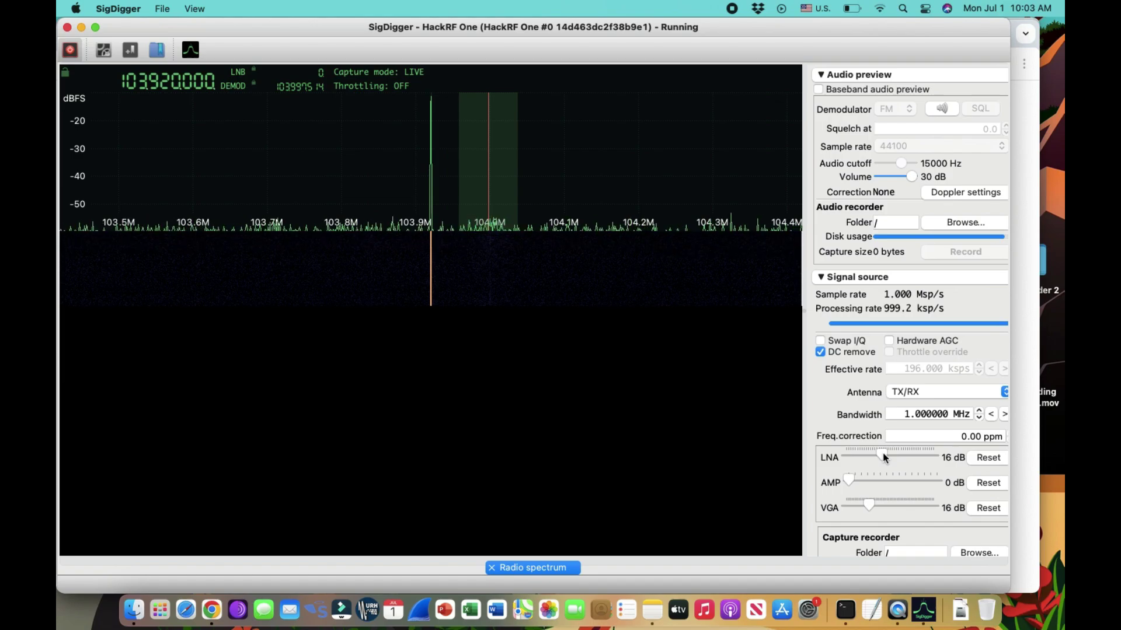
# Raise the LNA gain to 22 dB and widen the window to enlarge the spectrum.
pyautogui.moveTo(882, 453); pyautogui.dragTo(894, 456)
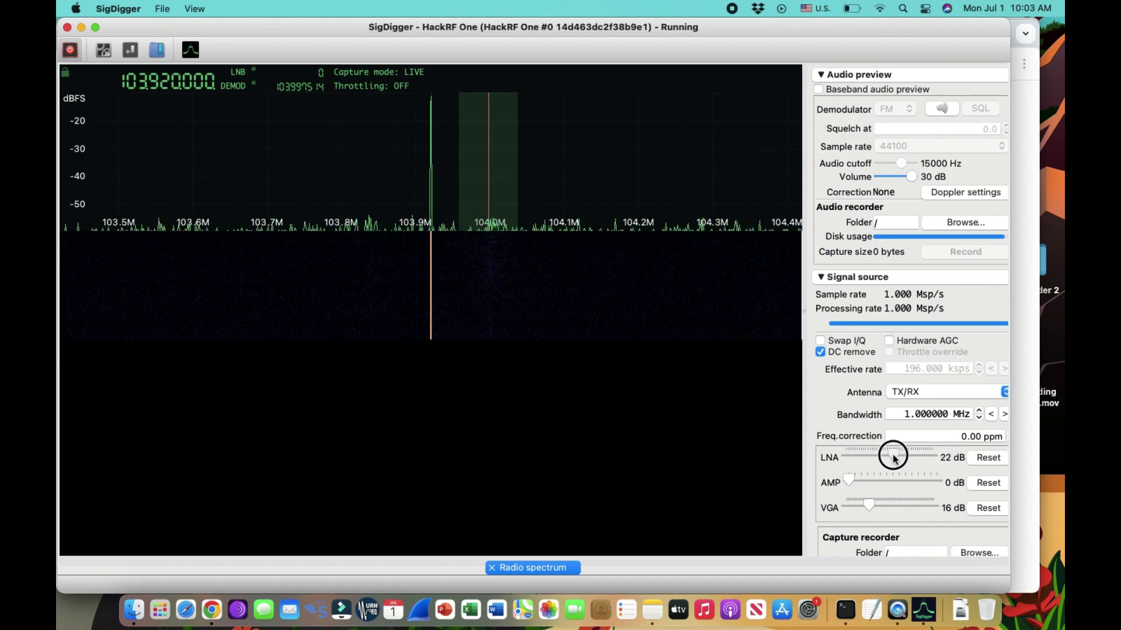
pyautogui.moveTo(869, 505); pyautogui.dragTo(907, 506)
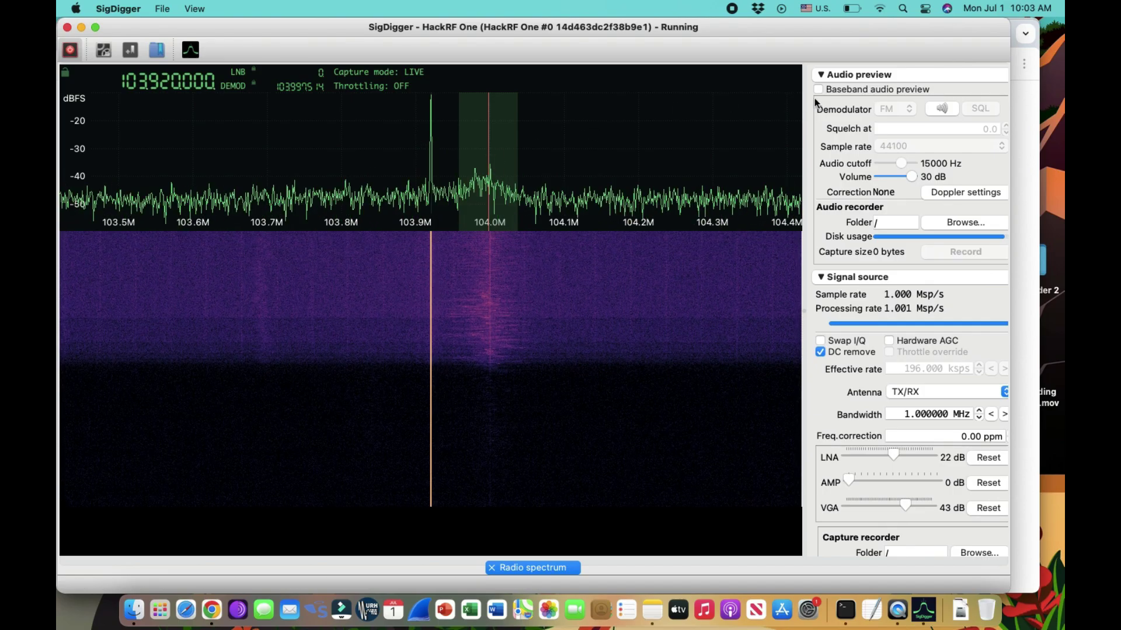
pyautogui.moveTo(1005, 169); pyautogui.dragTo(1059, 175)
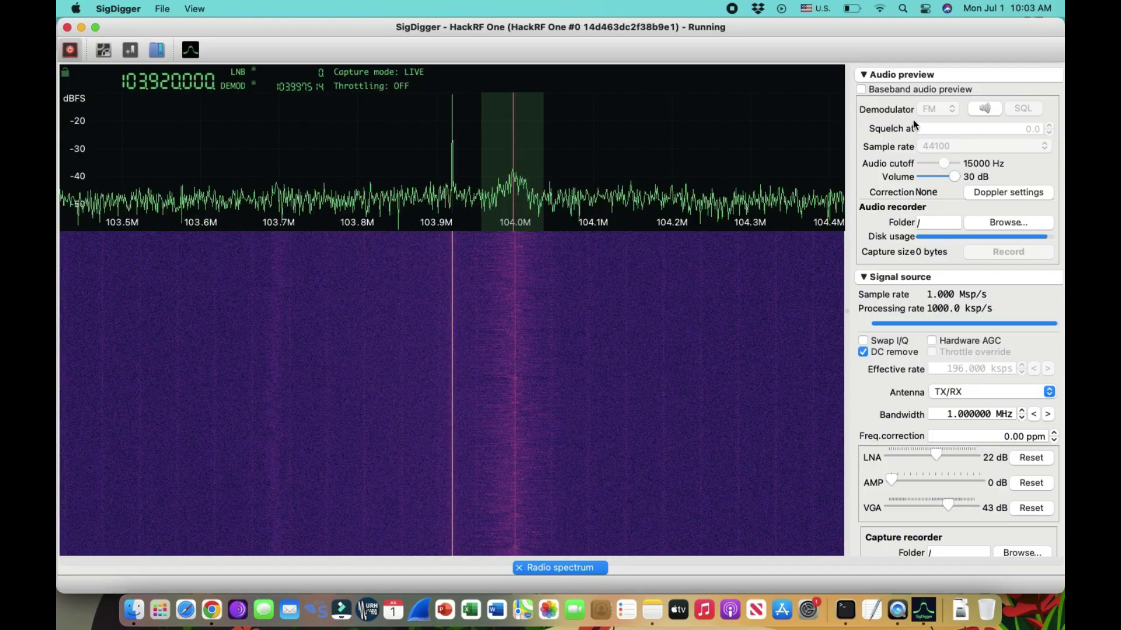
# Turn baseband audio preview back on and centre the demodulator on the 104.0 MHz station.
pyautogui.click(863, 90)
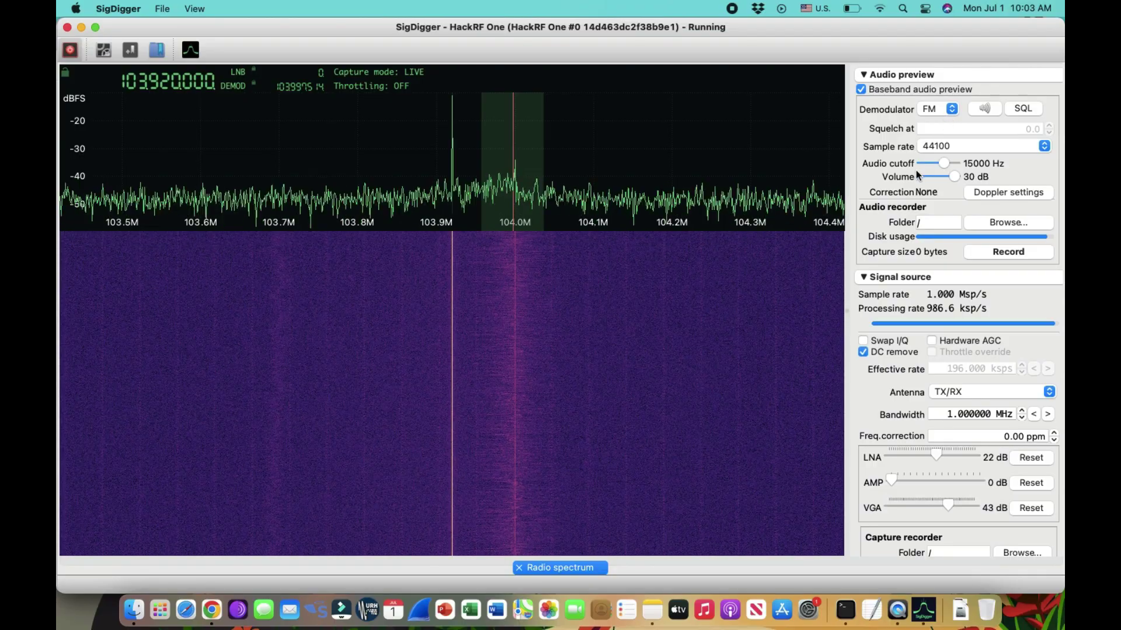
pyautogui.click(515, 181)
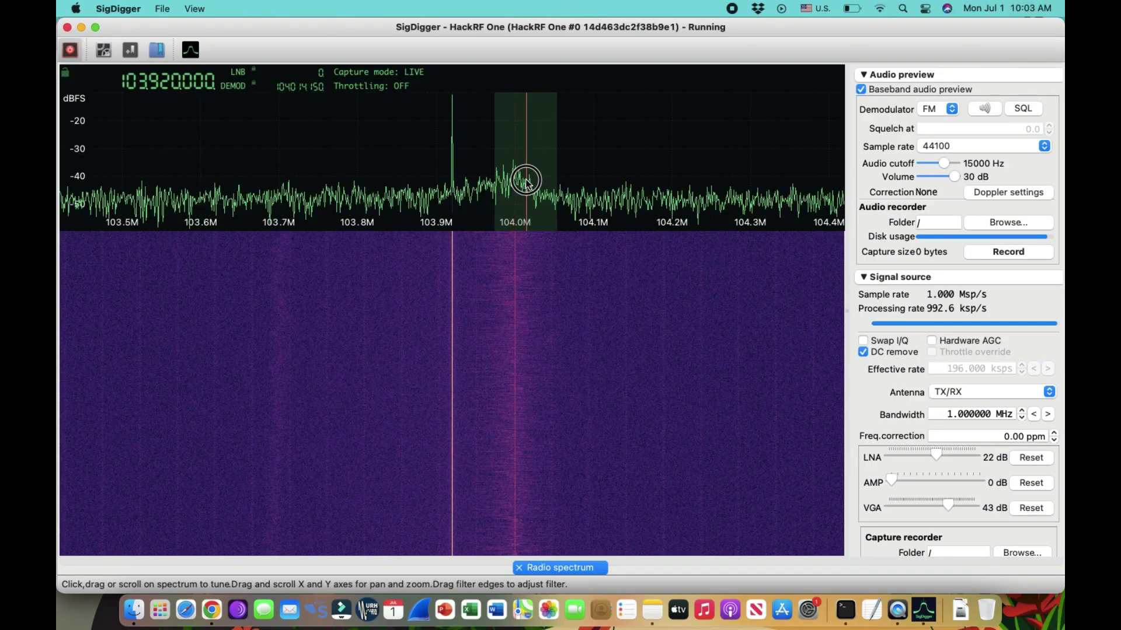
pyautogui.moveTo(516, 181); pyautogui.dragTo(514, 182)
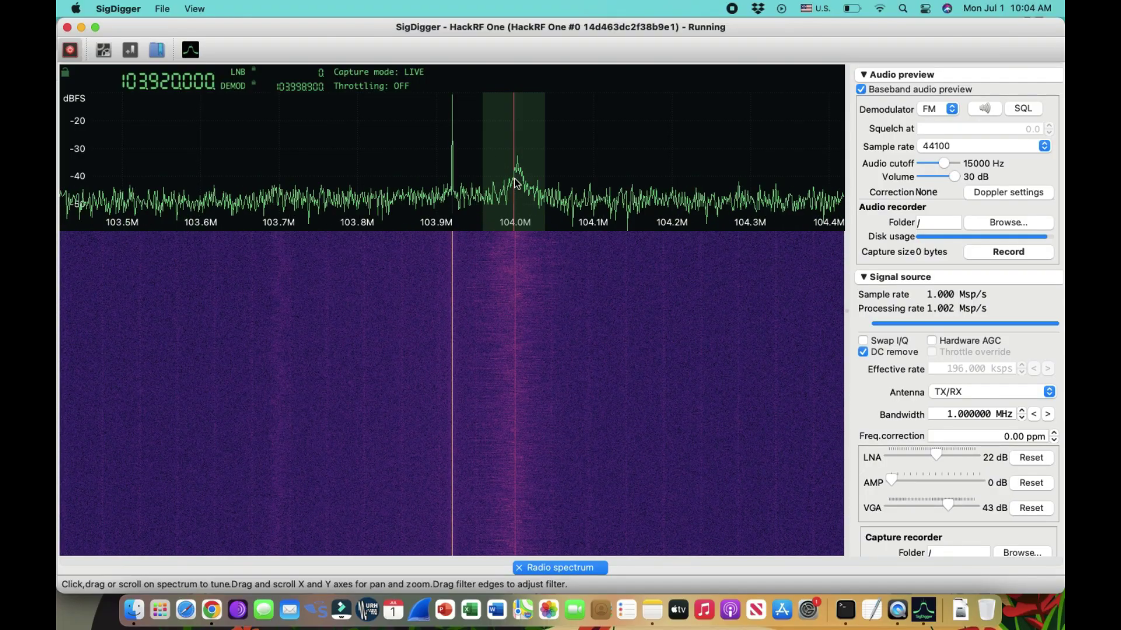
# Set the audio preview sample rate to 48000, leaving squelch off.
pyautogui.click(1028, 114)
pyautogui.click(1027, 114)
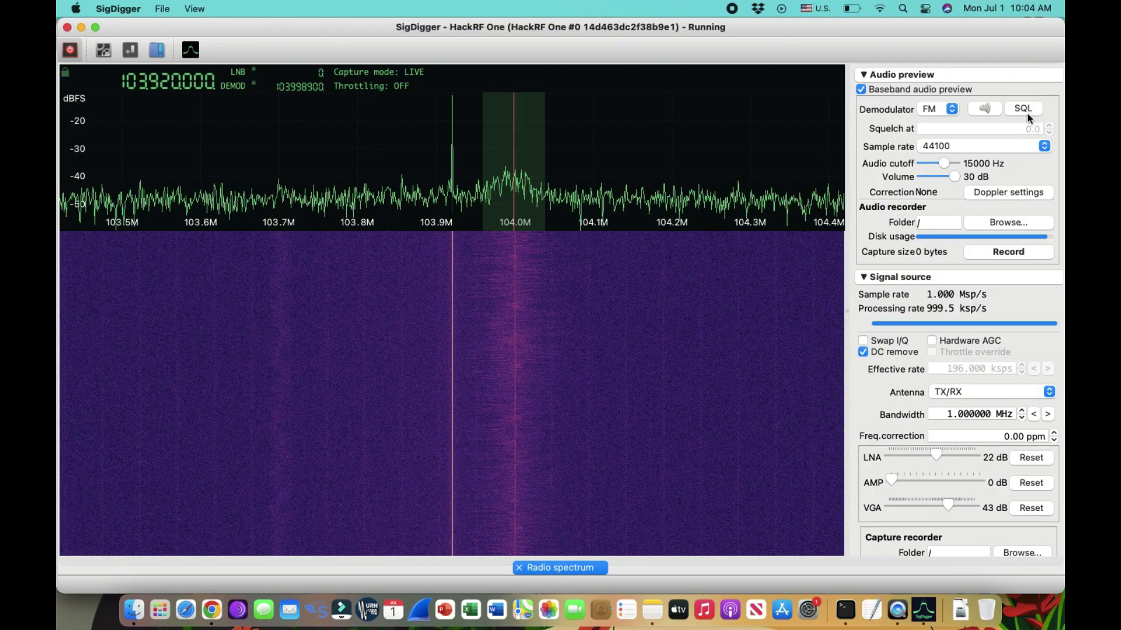
pyautogui.click(1044, 146)
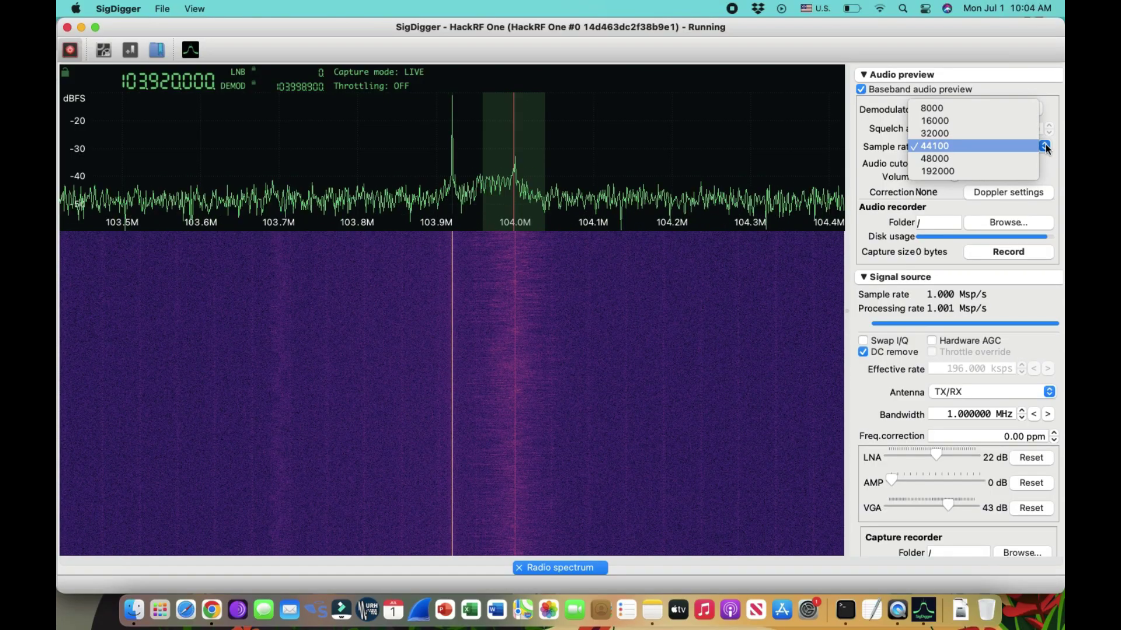
pyautogui.click(996, 160)
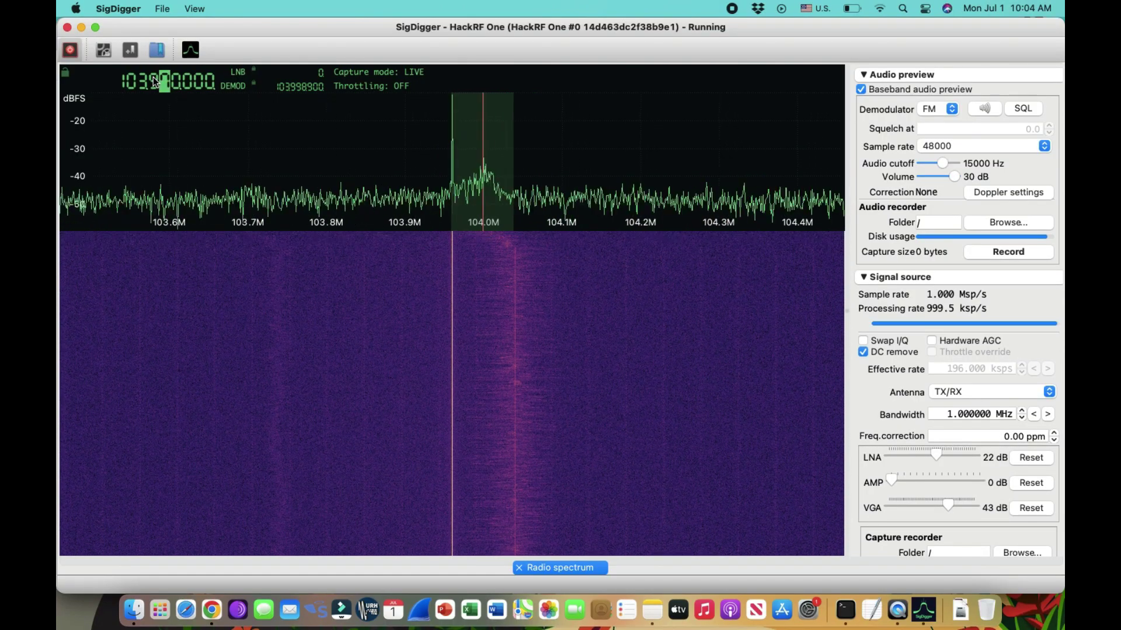
# Tune the frequency up and lock the demodulator onto the 105.0 MHz signal.
pyautogui.scroll(2, 155, 80)
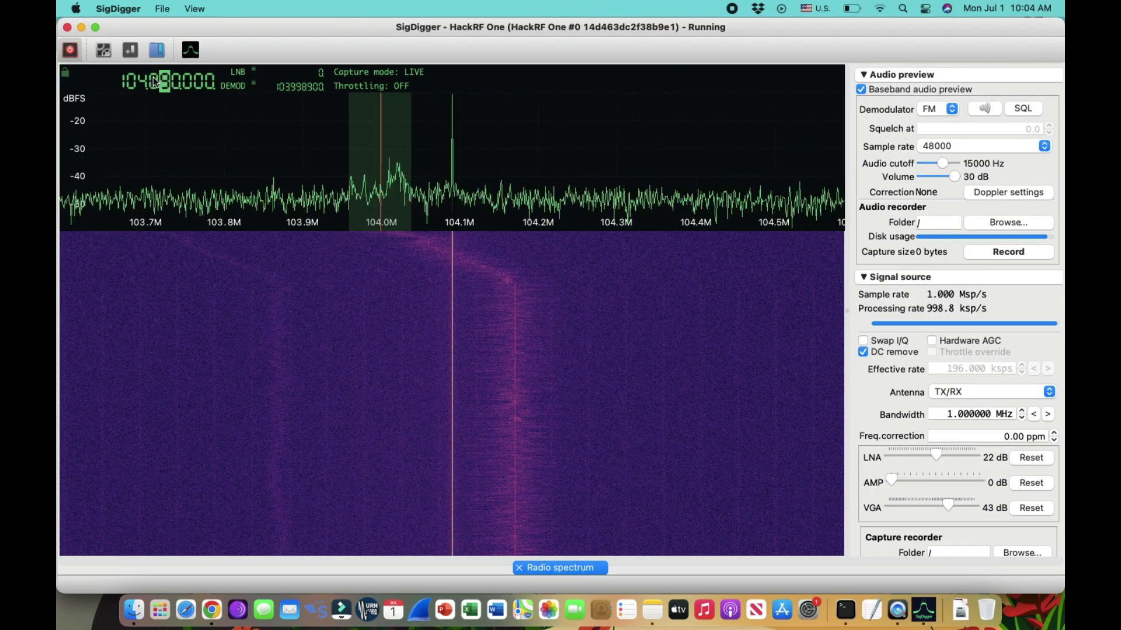
pyautogui.scroll(1, 155, 80)
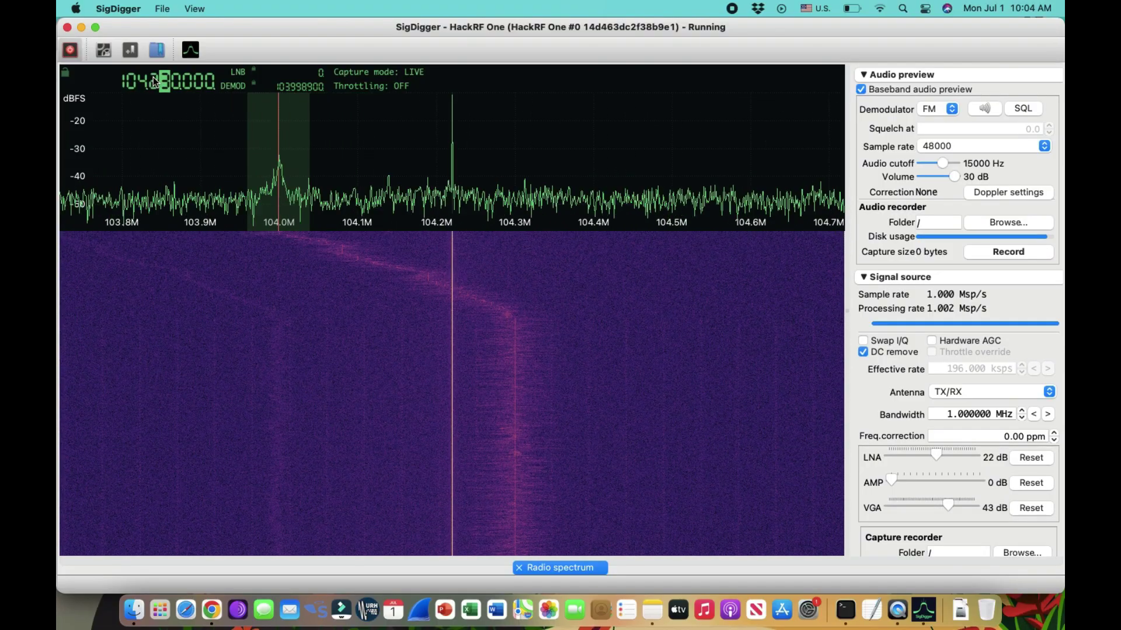
pyautogui.scroll(1, 154, 80)
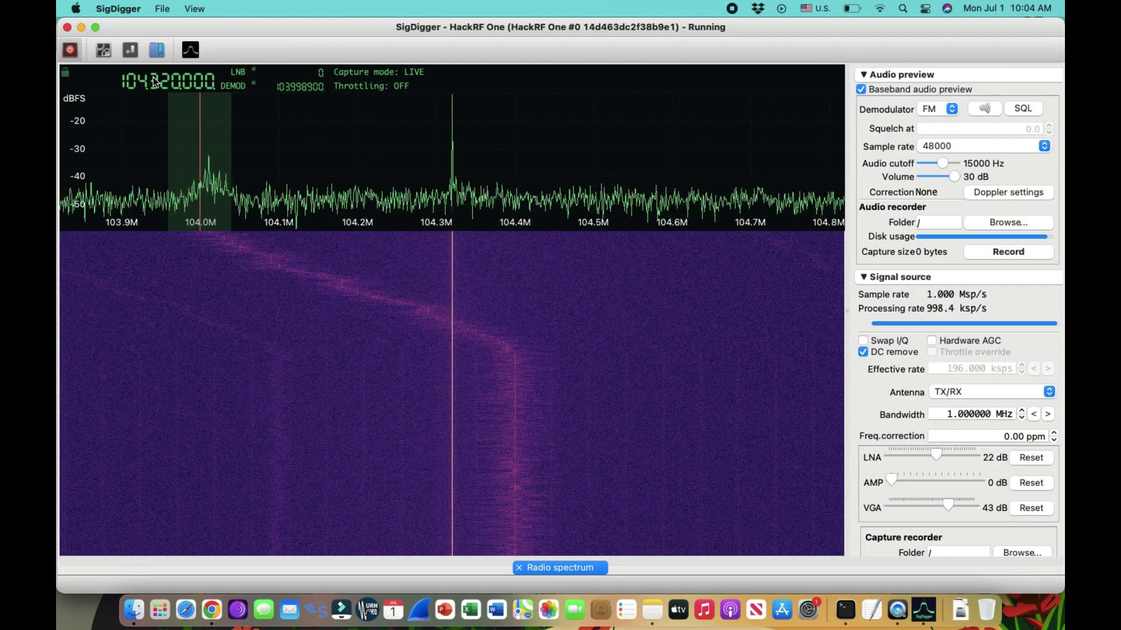
pyautogui.scroll(2, 155, 80)
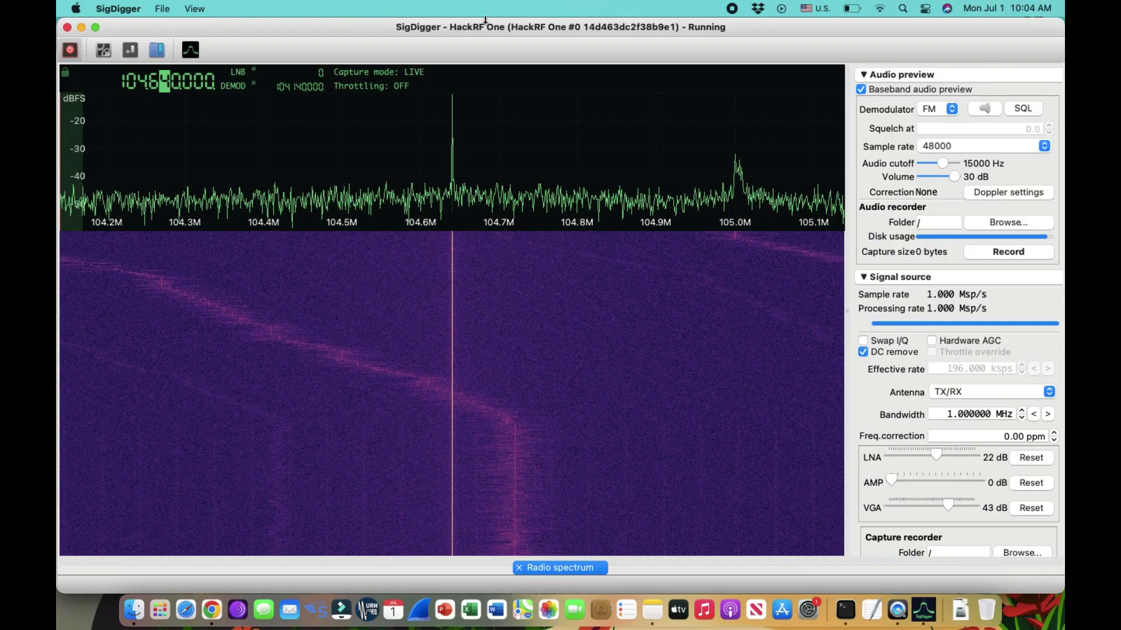
pyautogui.click(734, 193)
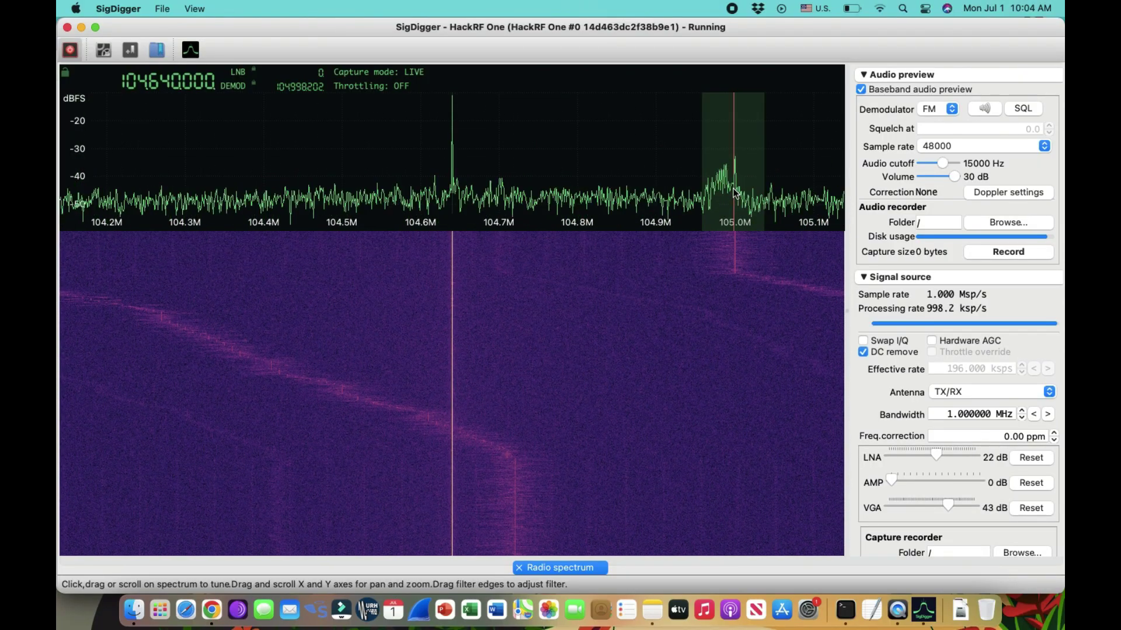
pyautogui.click(732, 190)
pyautogui.click(734, 190)
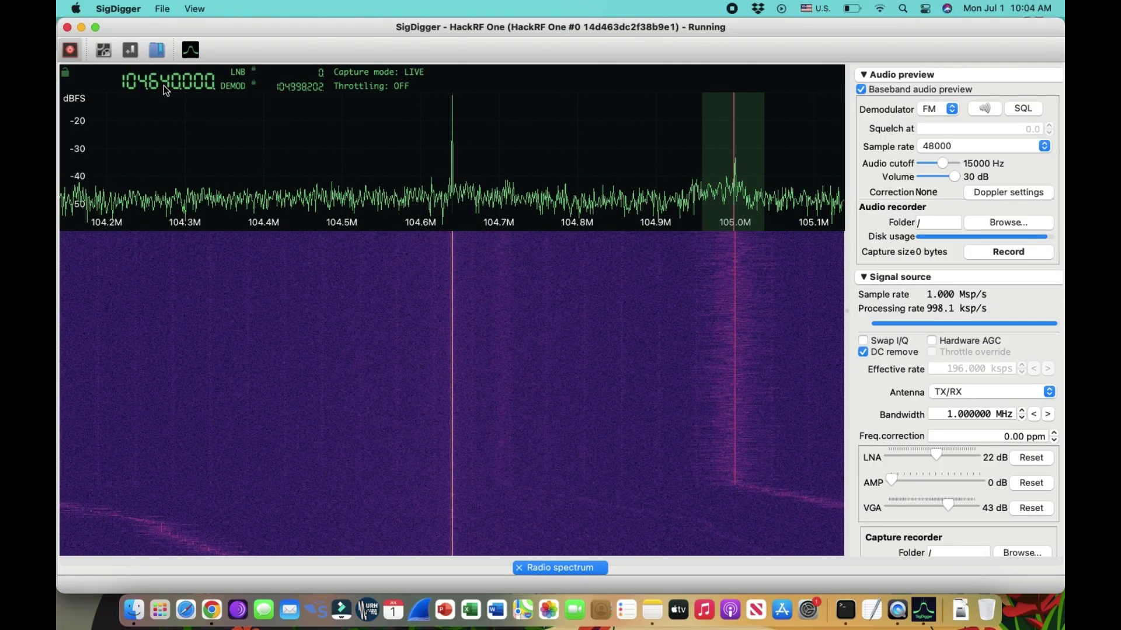
# Retune to 106.04 MHz and centre the demodulator on the wide signal near 106.2 MHz.
pyautogui.scroll(6, 156, 89)
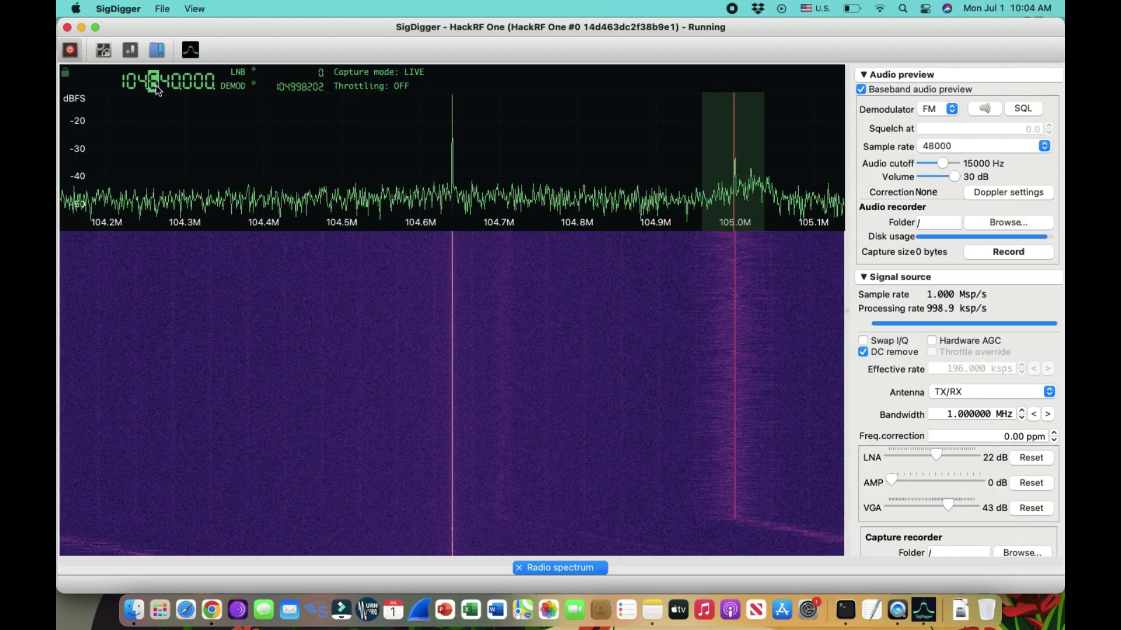
pyautogui.scroll(5, 156, 89)
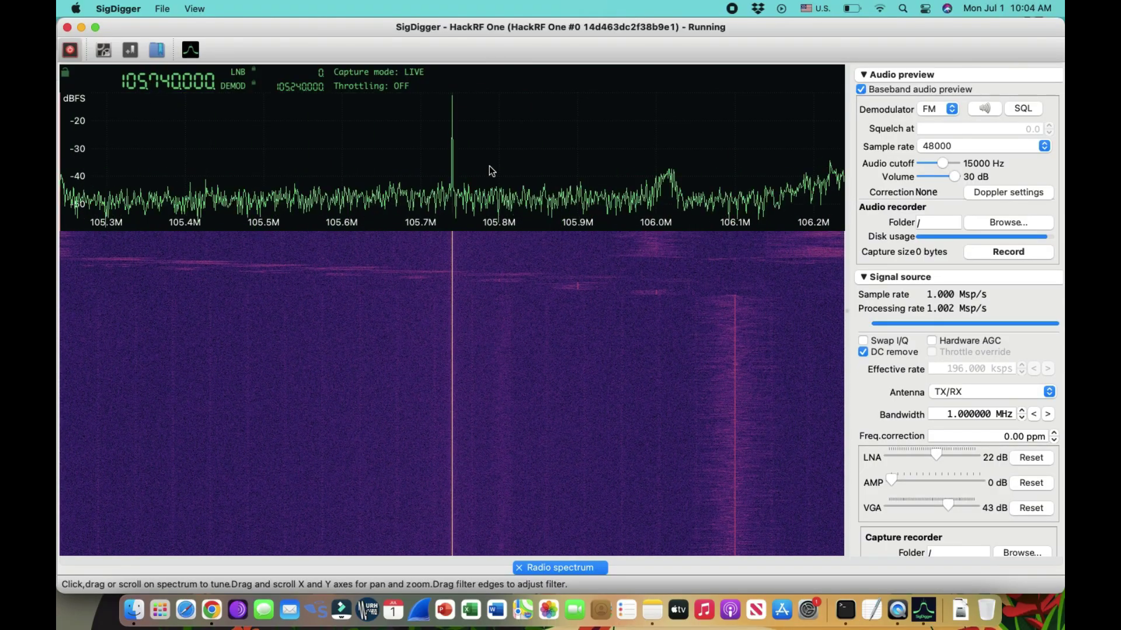
pyautogui.press('Up')
pyautogui.press('Up')
pyautogui.press('Up')
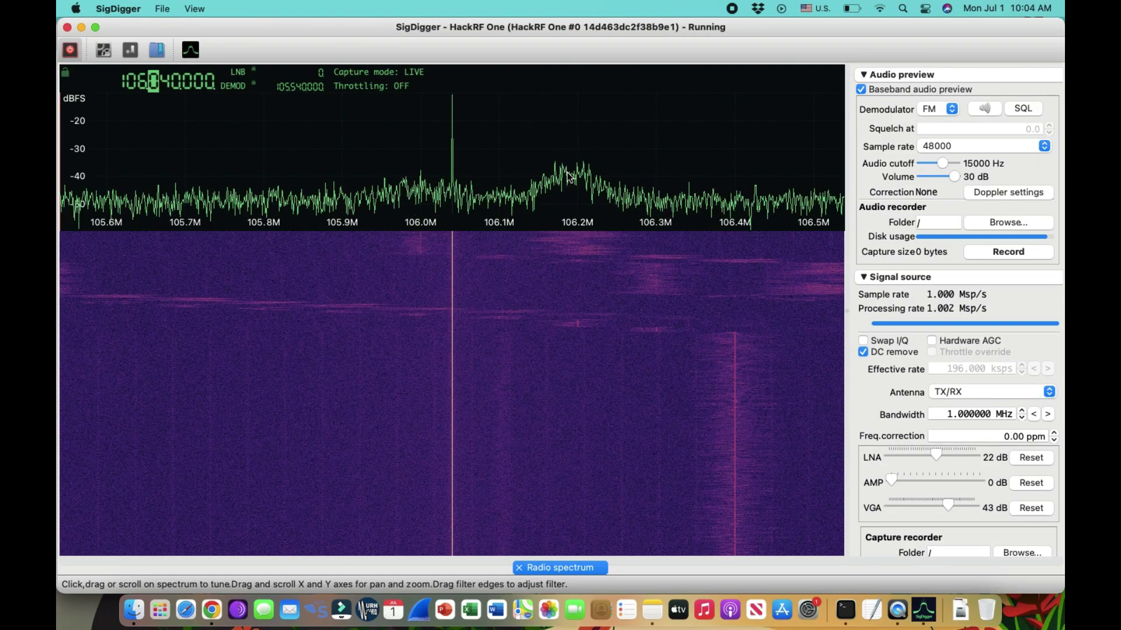
pyautogui.click(573, 182)
pyautogui.click(571, 182)
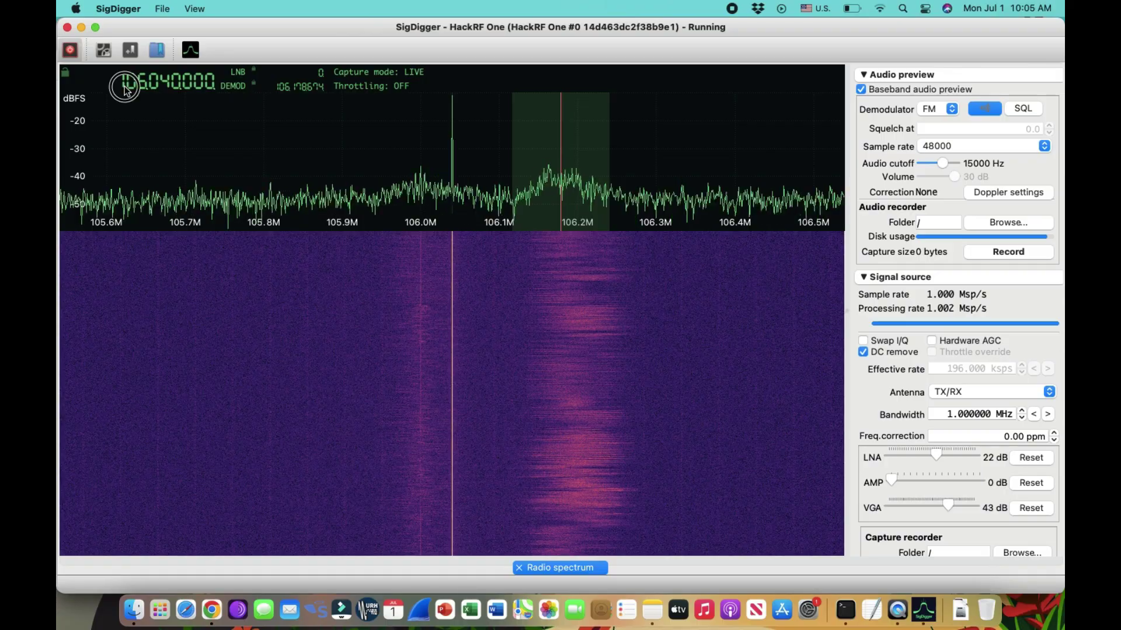
# Retune to 936.04 MHz and lower the VGA gain to 29 dB.
pyautogui.scroll(1, 125, 85)
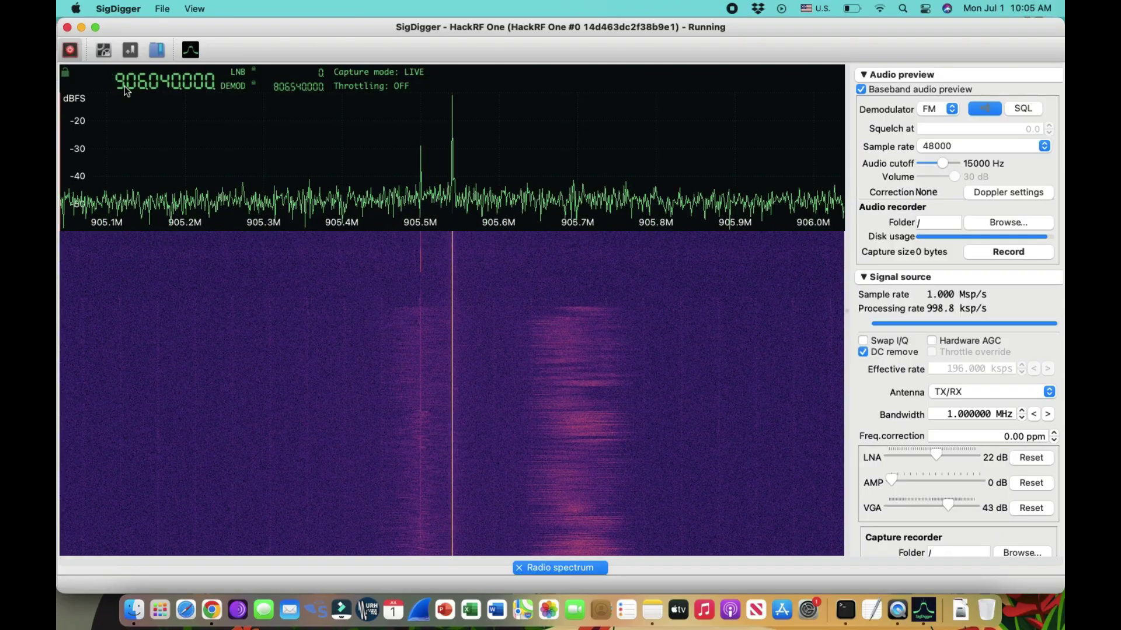
pyautogui.scroll(2, 124, 85)
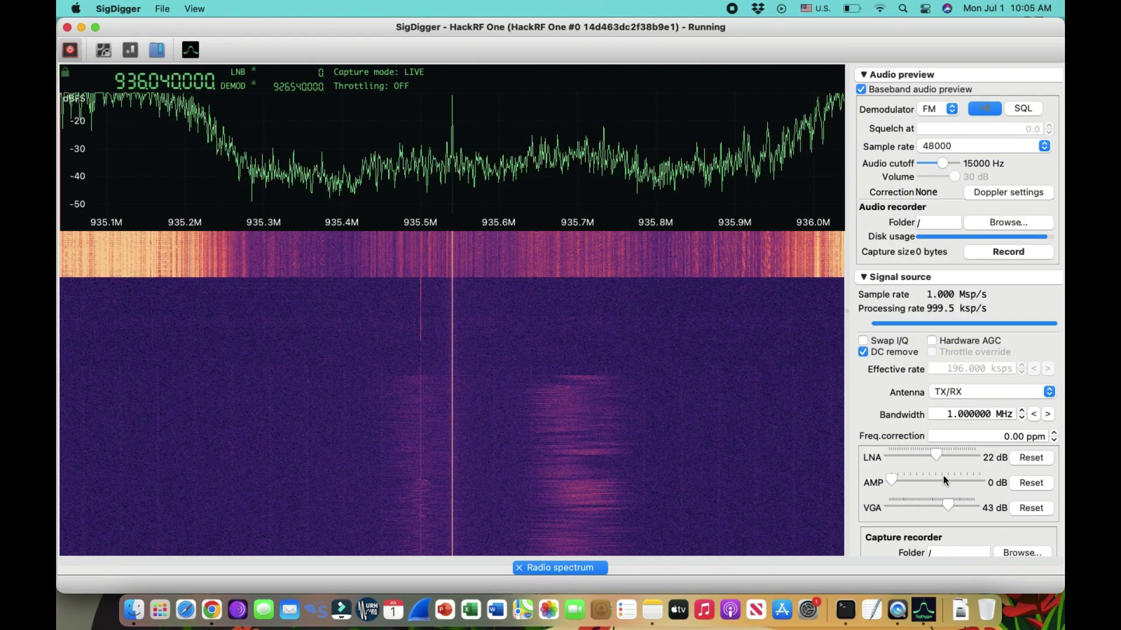
pyautogui.moveTo(946, 499); pyautogui.dragTo(929, 499)
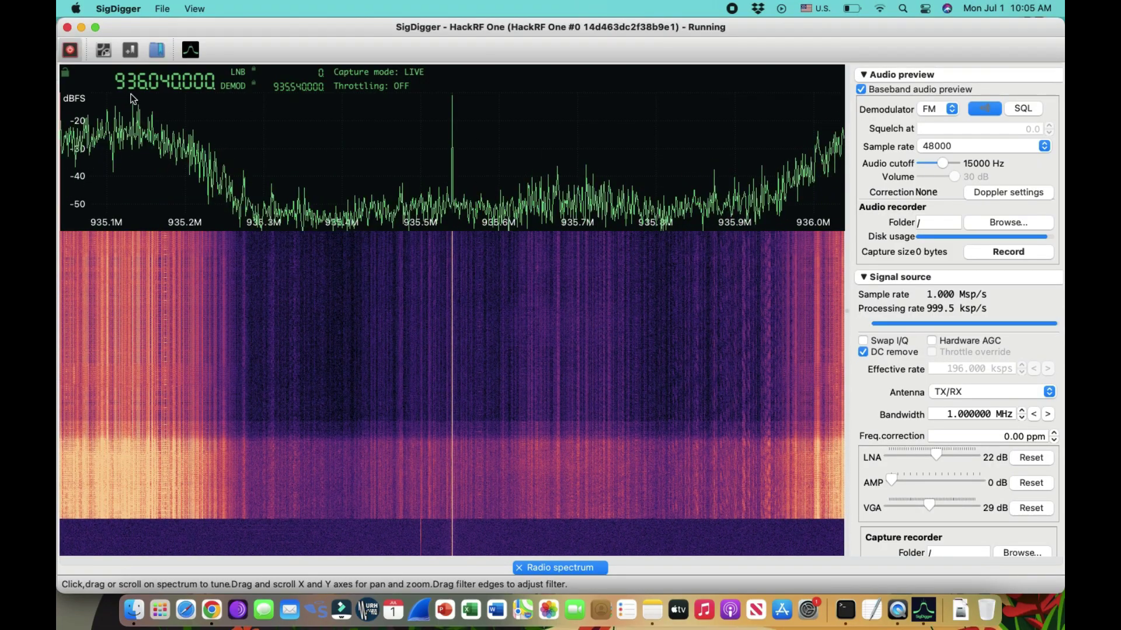
# Retune to 2425.94 MHz in the 2.4 GHz band and raise the VGA gain to 47 dB.
pyautogui.scroll(2, 112, 85)
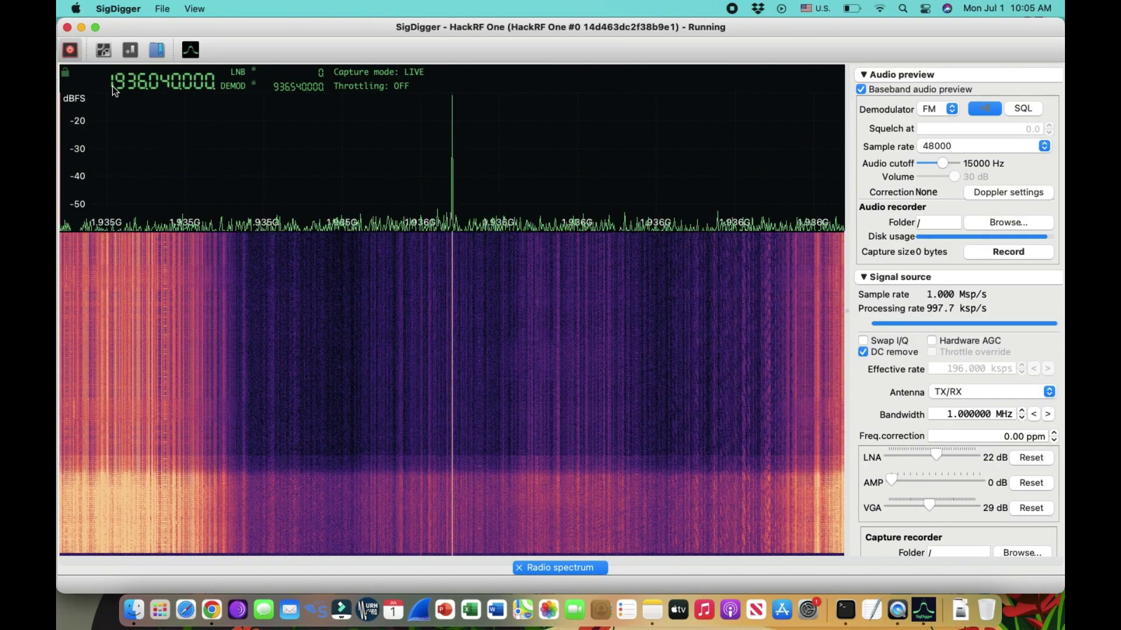
pyautogui.scroll(-4, 113, 85)
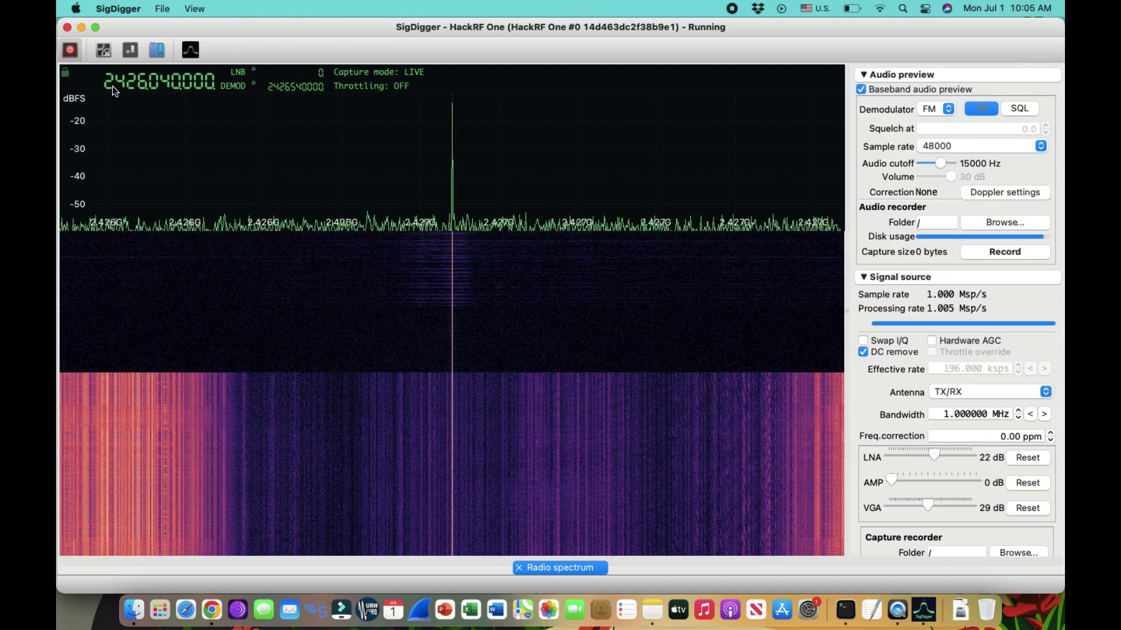
pyautogui.press('Up')
pyautogui.press('Up')
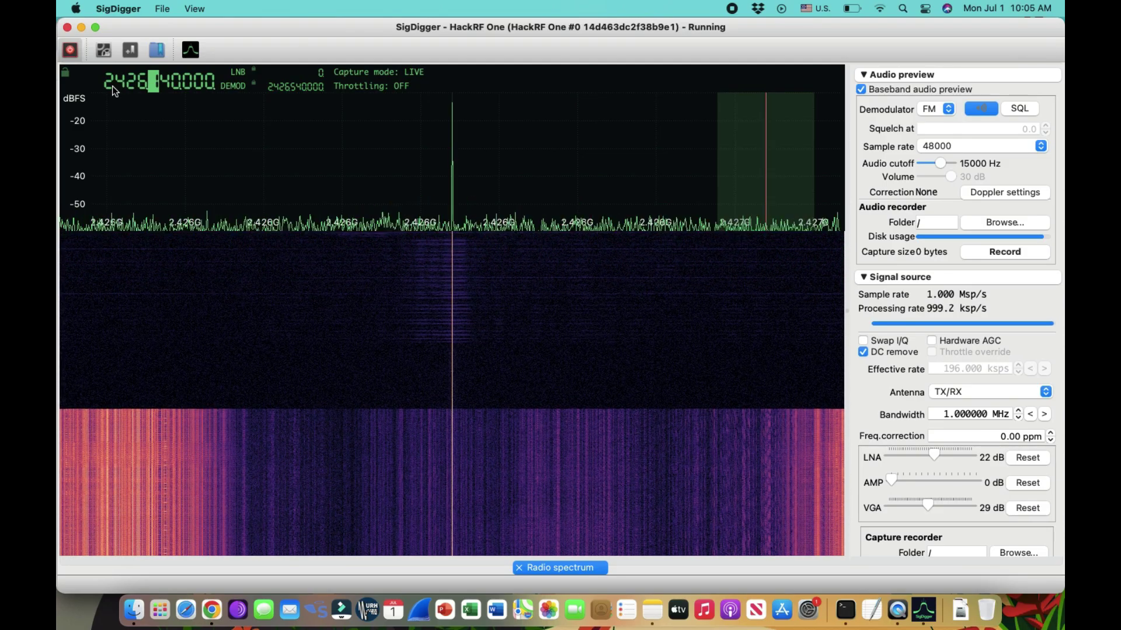
pyautogui.press('Down')
pyautogui.press('Down')
pyautogui.press('Down')
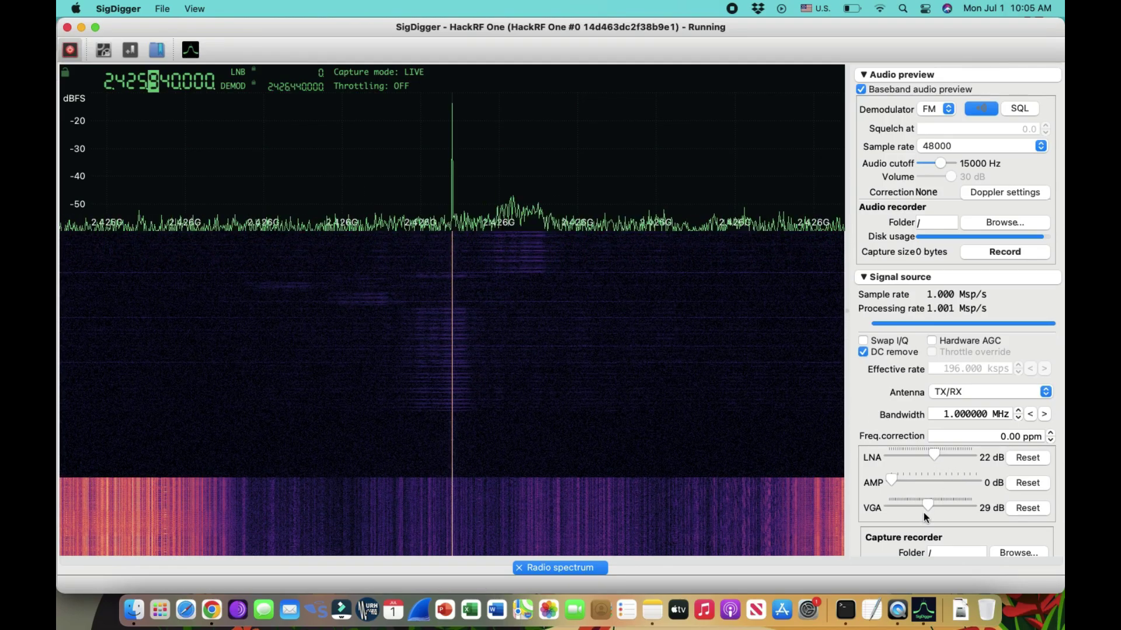
pyautogui.moveTo(932, 507); pyautogui.dragTo(949, 505)
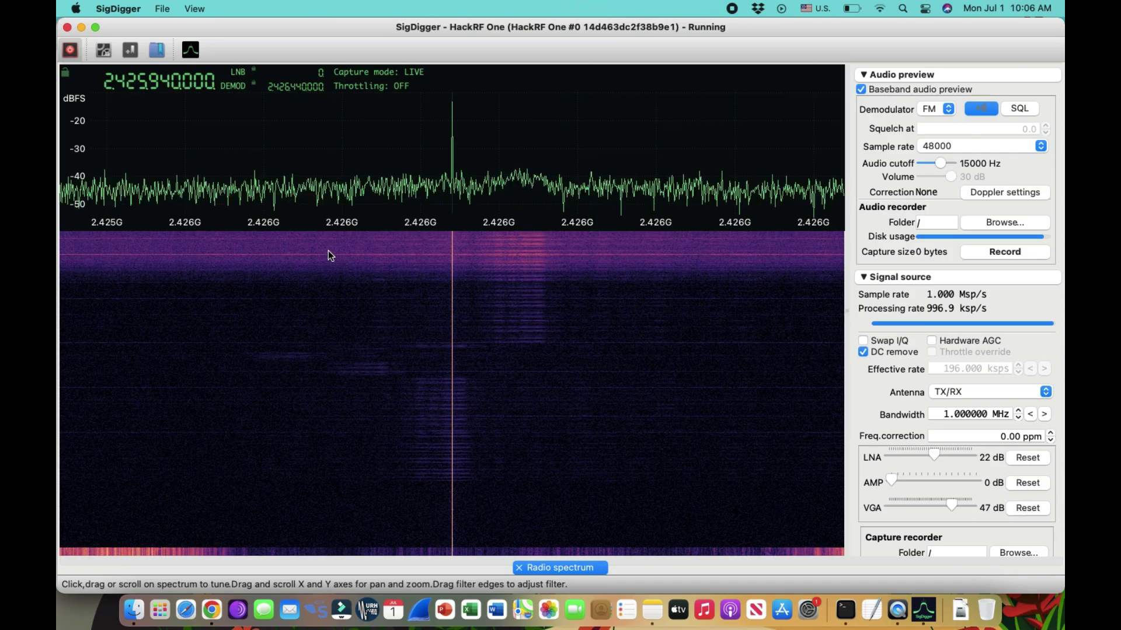
# Drop the gigahertz digit of the tuning frequency to retune toward 1.426 GHz.
pyautogui.click(109, 86)
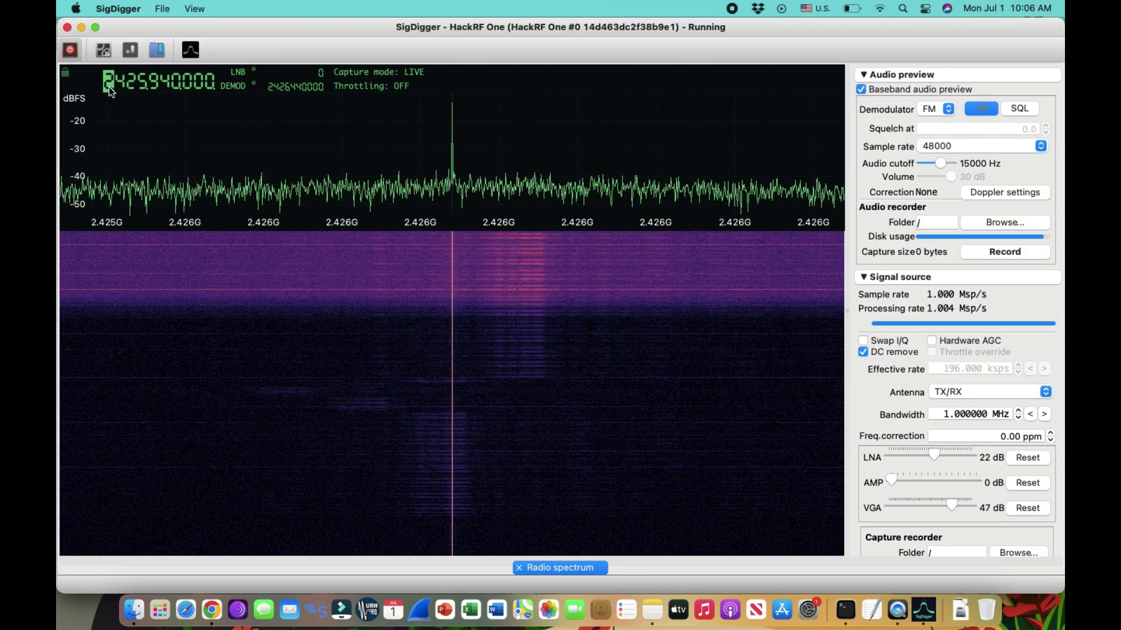
pyautogui.scroll(2, 108, 86)
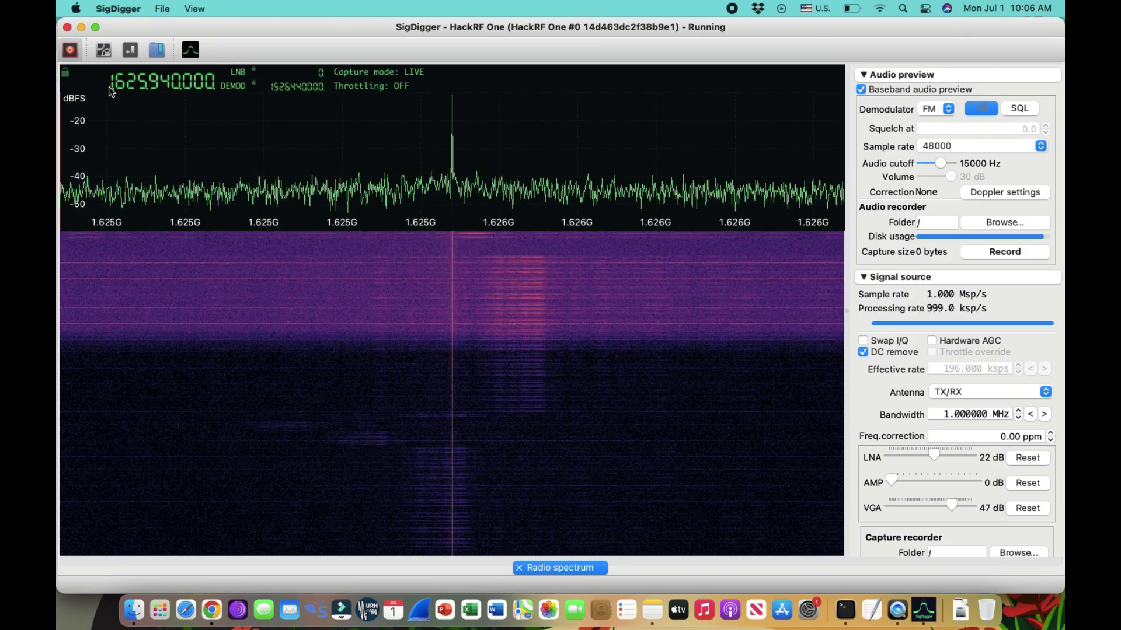
pyautogui.scroll(-3, 108, 86)
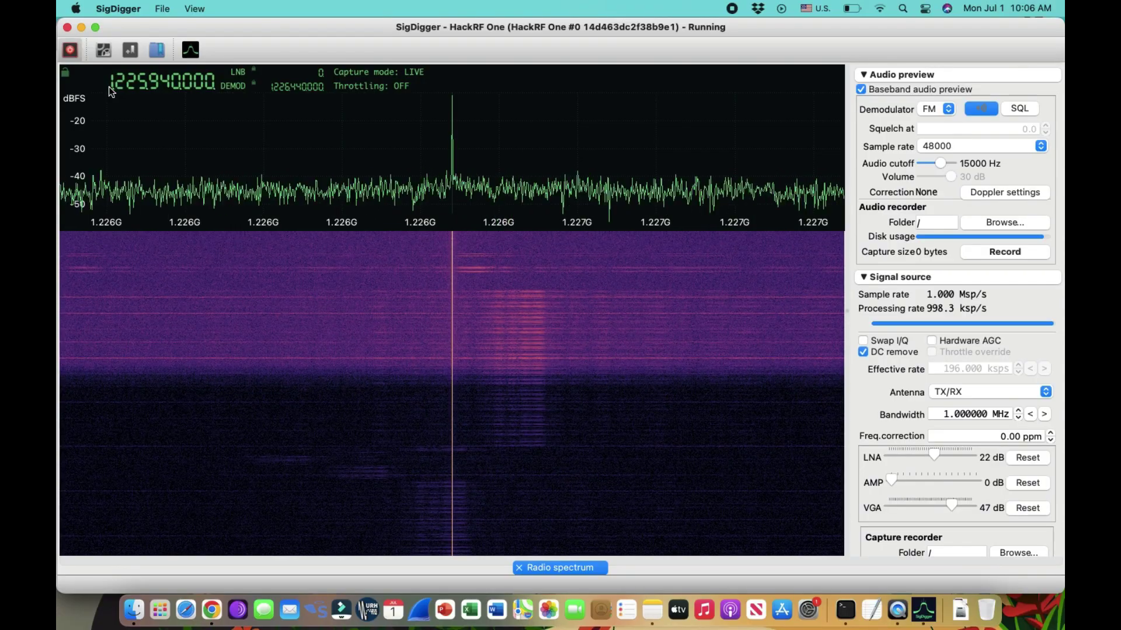
# Lower the HackRF VGA gain to 32 dB, leaving LNA at 22 dB and amp at 0 dB.
pyautogui.scroll(1, 109, 86)
pyautogui.scroll(4, 109, 86)
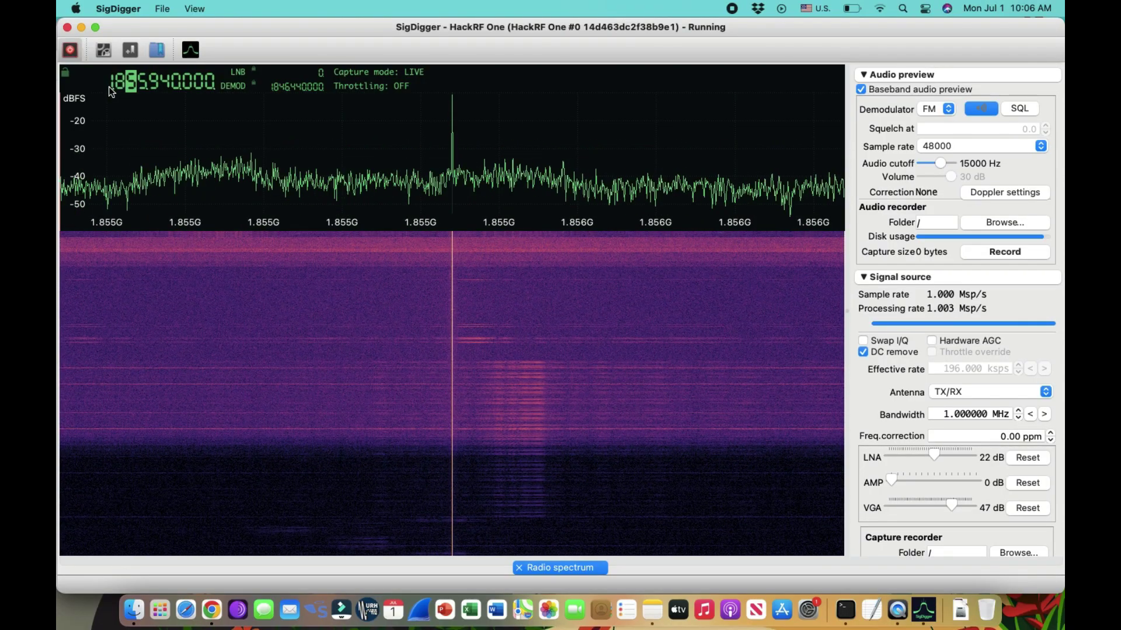
pyautogui.scroll(2, 109, 86)
pyautogui.scroll(1, 108, 87)
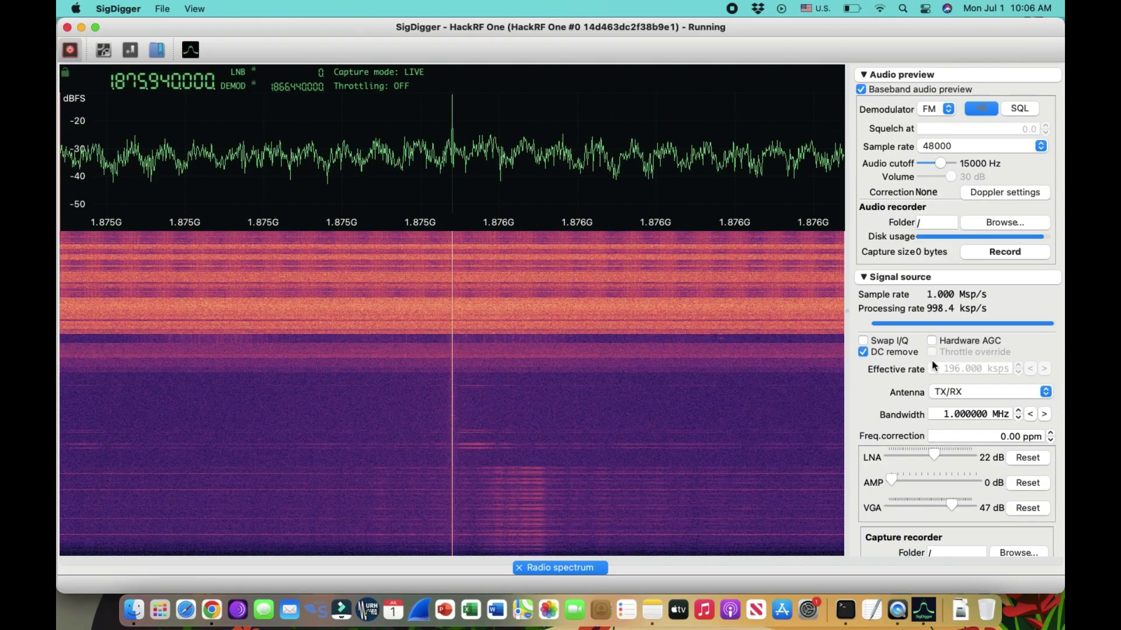
pyautogui.scroll(-2, 935, 364)
pyautogui.scroll(-5, 935, 365)
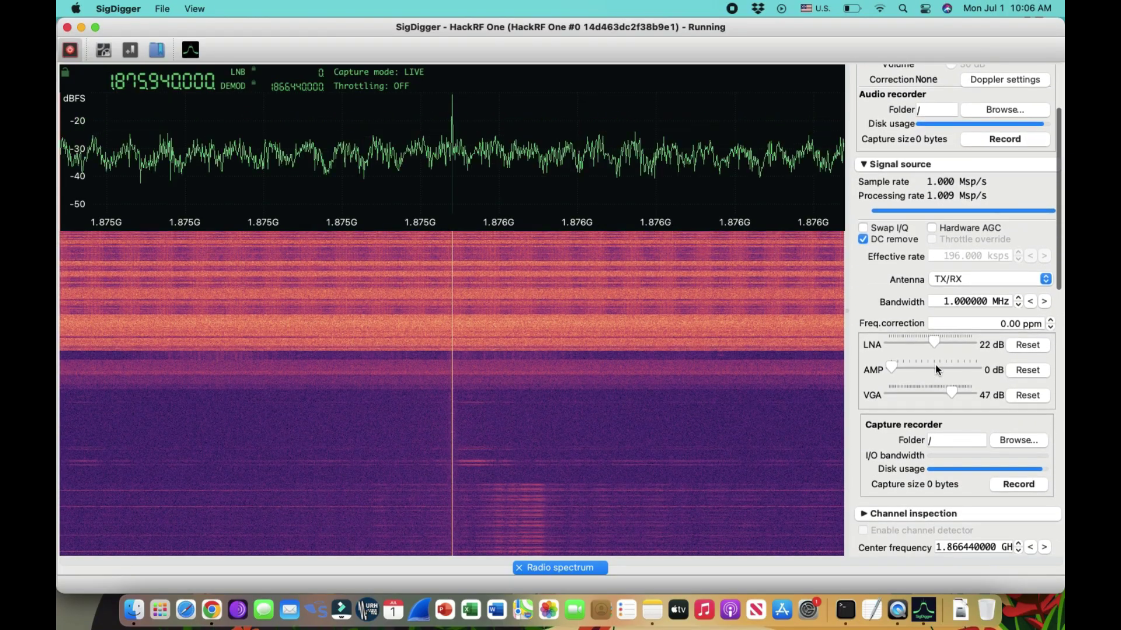
pyautogui.scroll(-3, 935, 366)
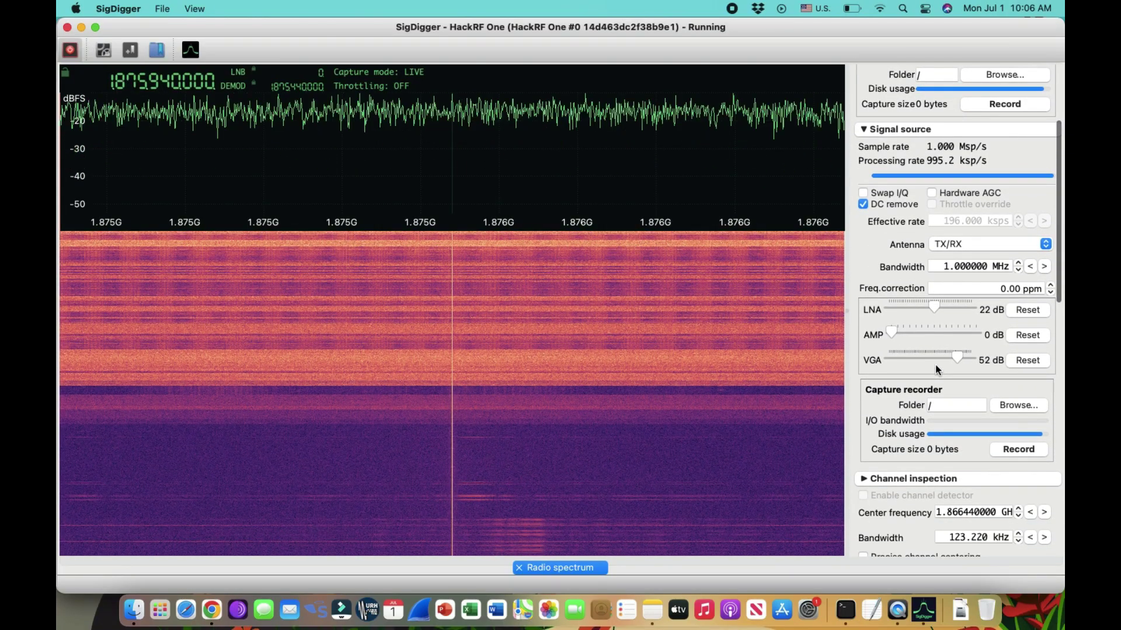
pyautogui.scroll(-4, 935, 369)
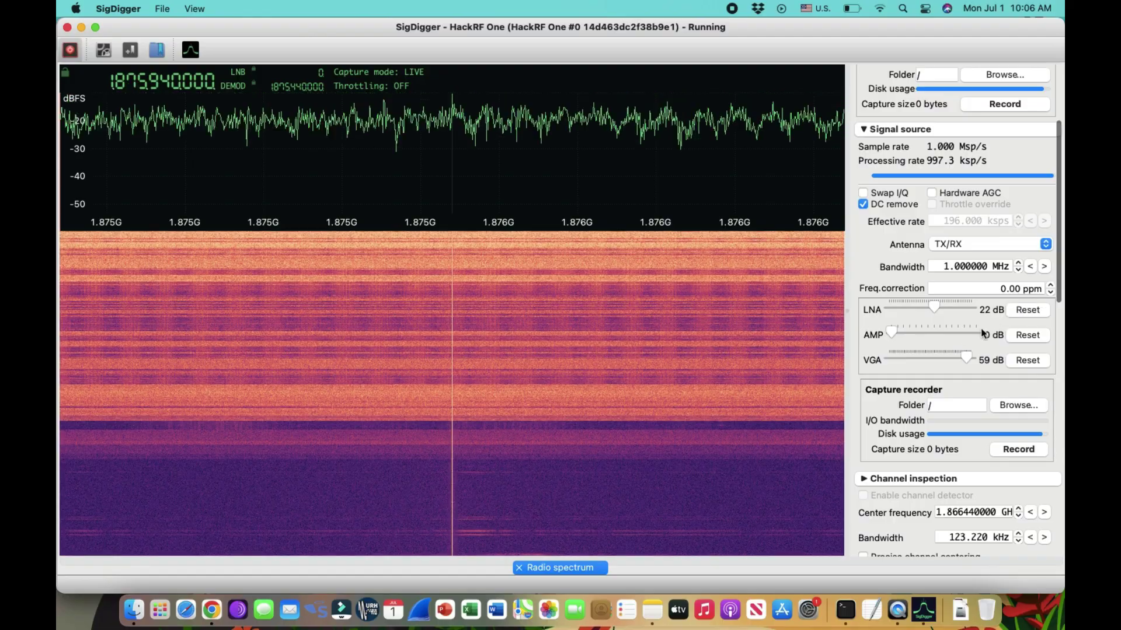
pyautogui.moveTo(945, 358); pyautogui.dragTo(931, 359)
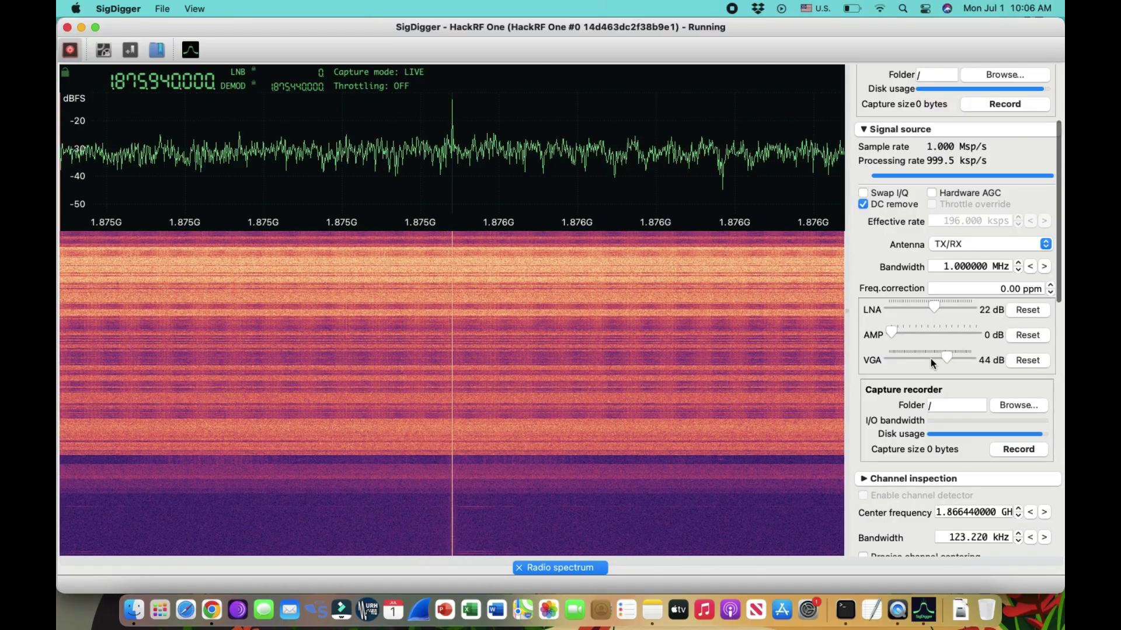
# Capture about 4 seconds of the 1866.44 MHz channel at 250000 sp/s into the Time preview.
pyautogui.moveTo(1062, 241); pyautogui.dragTo(1059, 335)
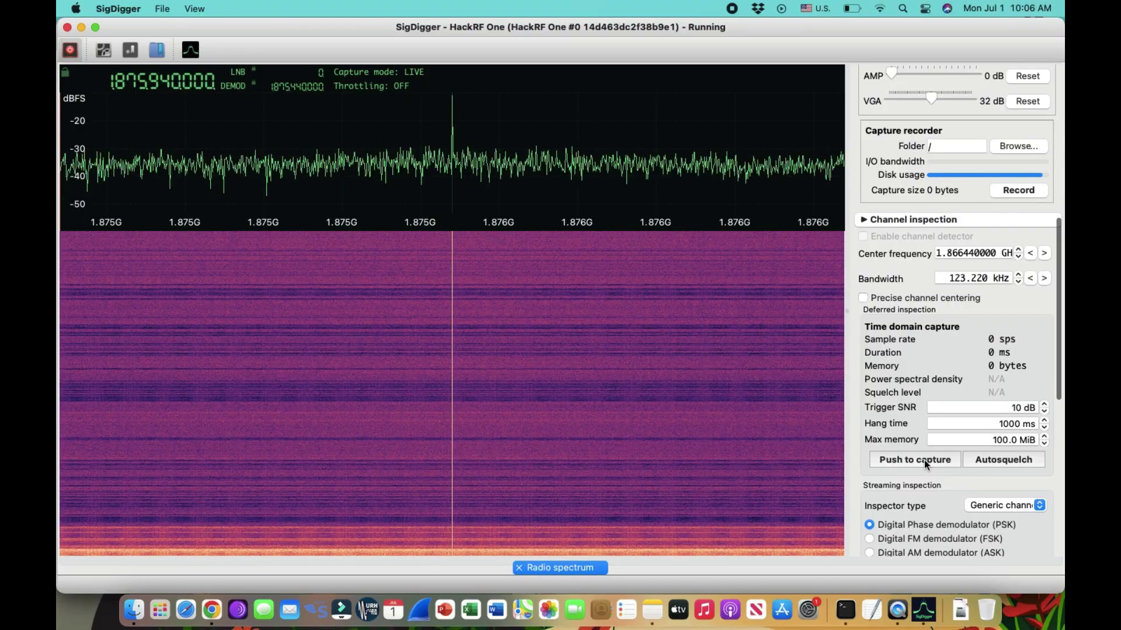
pyautogui.moveTo(924, 460); pyautogui.dragTo(923, 460)
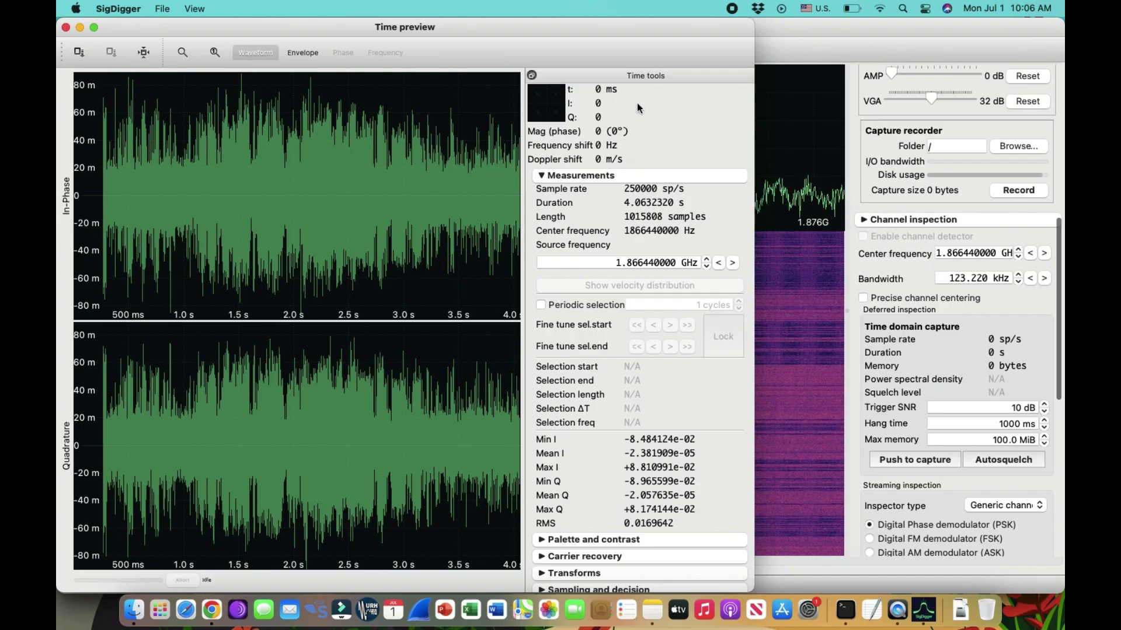
# Move the Time preview right and show envelope only, with phase and frequency colouring.
pyautogui.moveTo(594, 35); pyautogui.dragTo(659, 35)
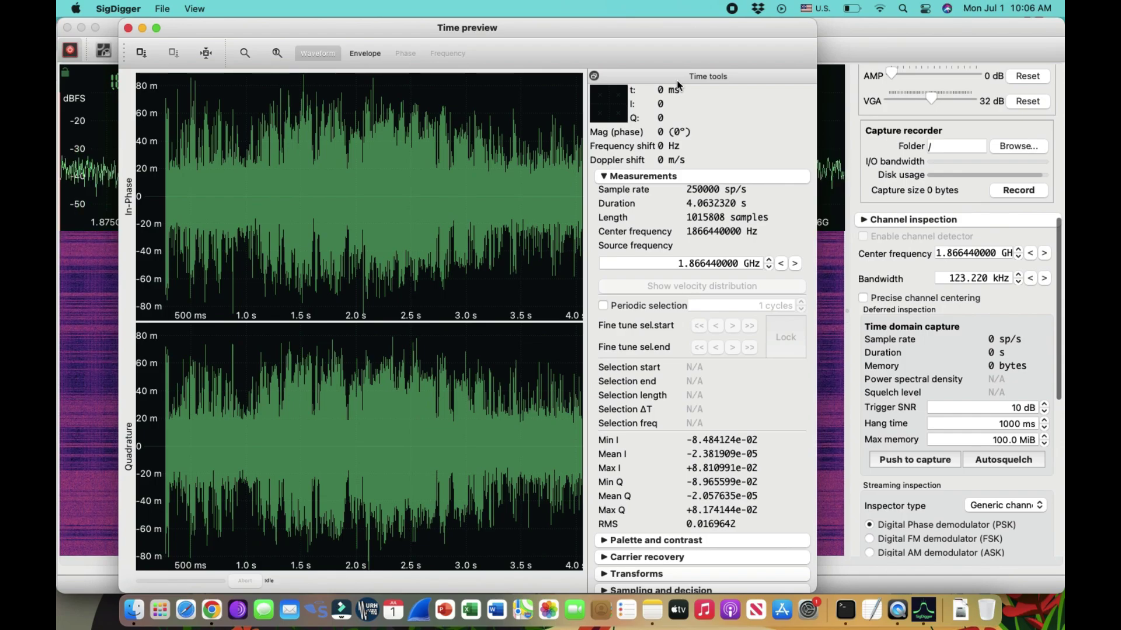
pyautogui.click(361, 53)
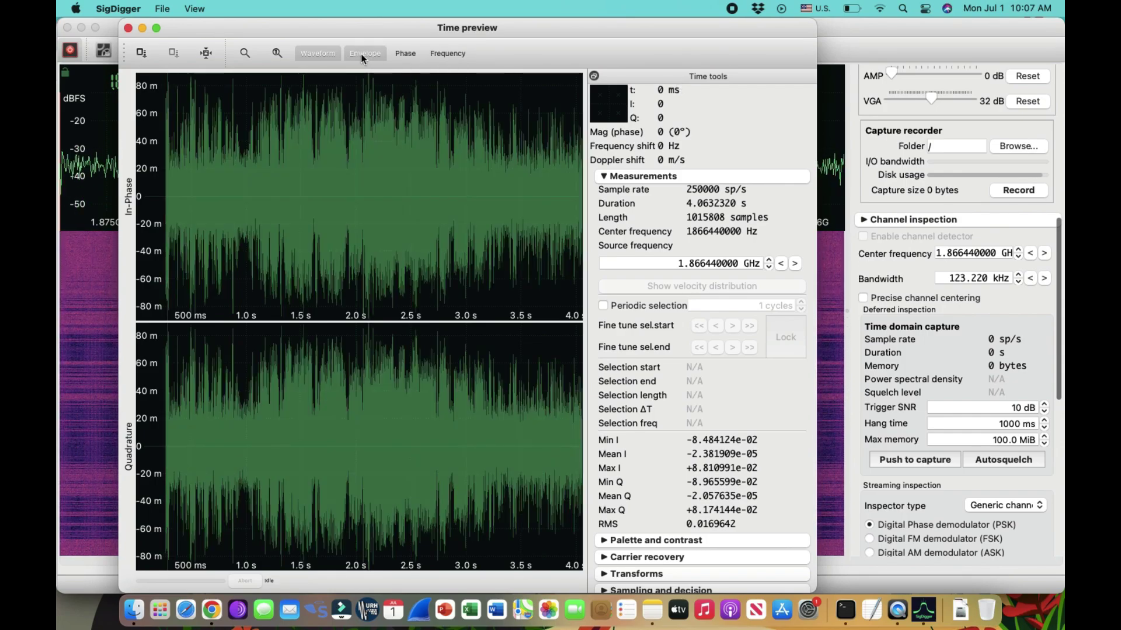
pyautogui.click(327, 56)
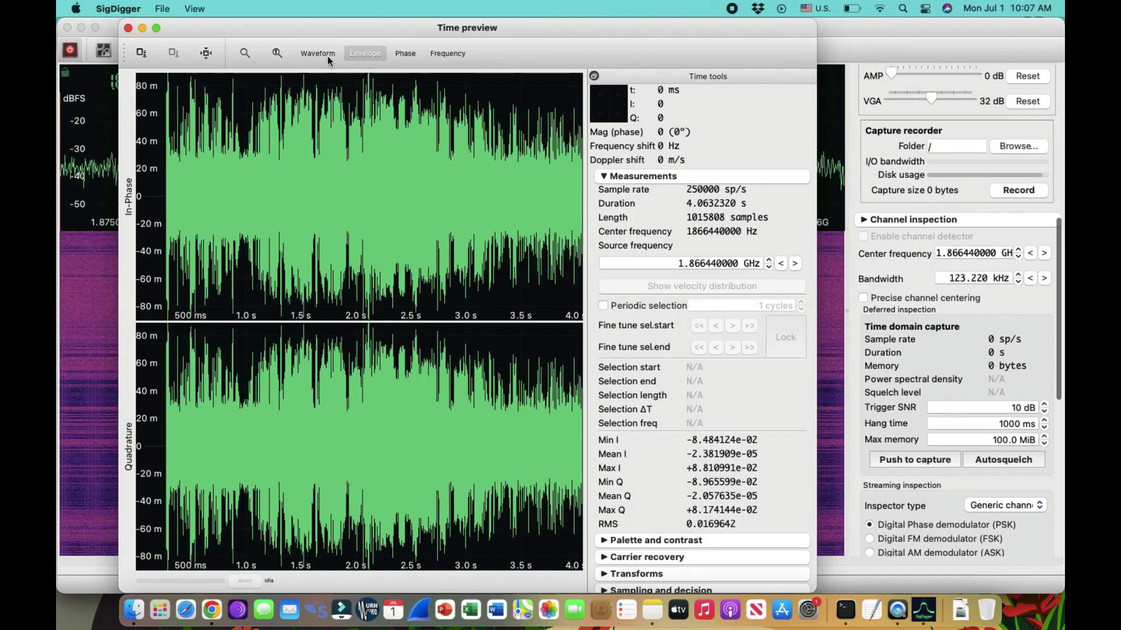
pyautogui.click(408, 54)
pyautogui.click(460, 57)
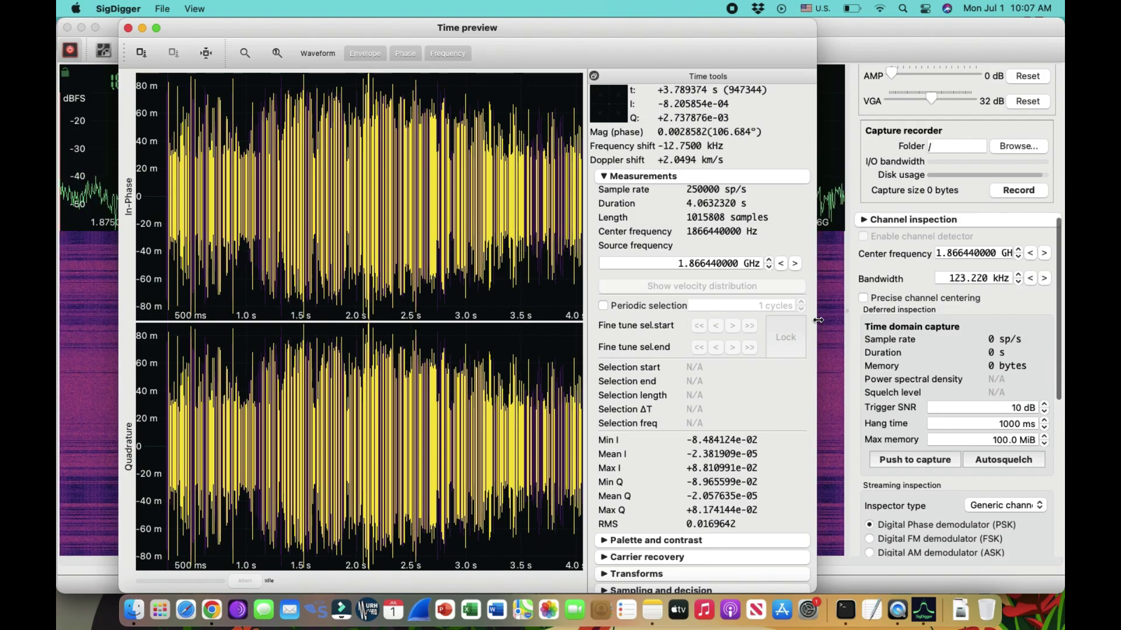
# Widen the Time preview window and turn off frequency colouring of the plots.
pyautogui.moveTo(817, 320); pyautogui.dragTo(1002, 325)
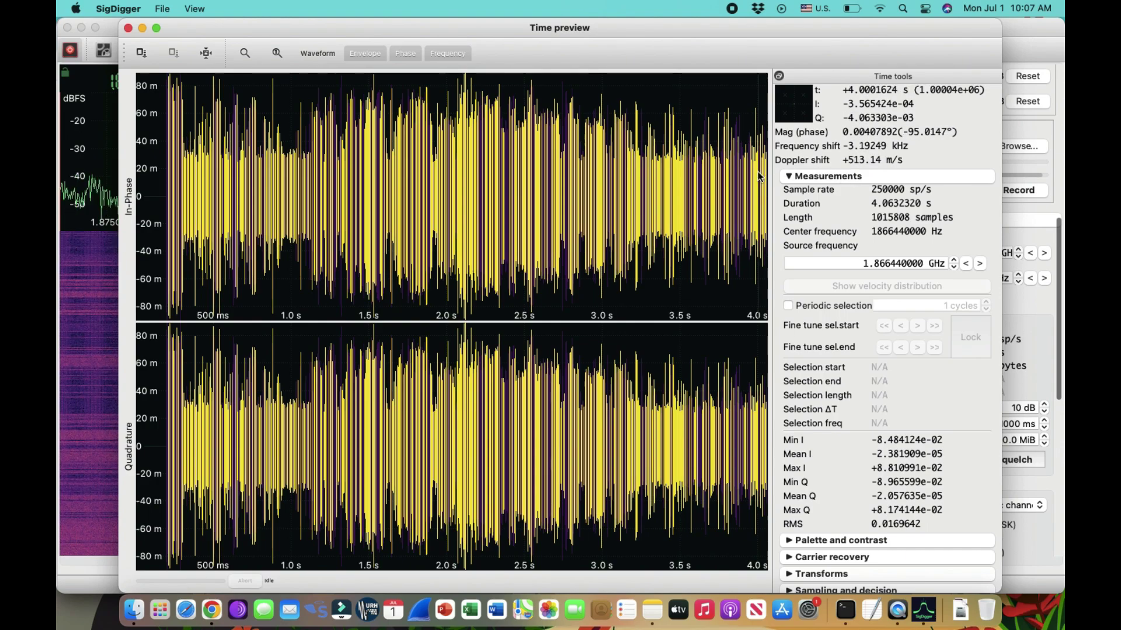
pyautogui.click(404, 54)
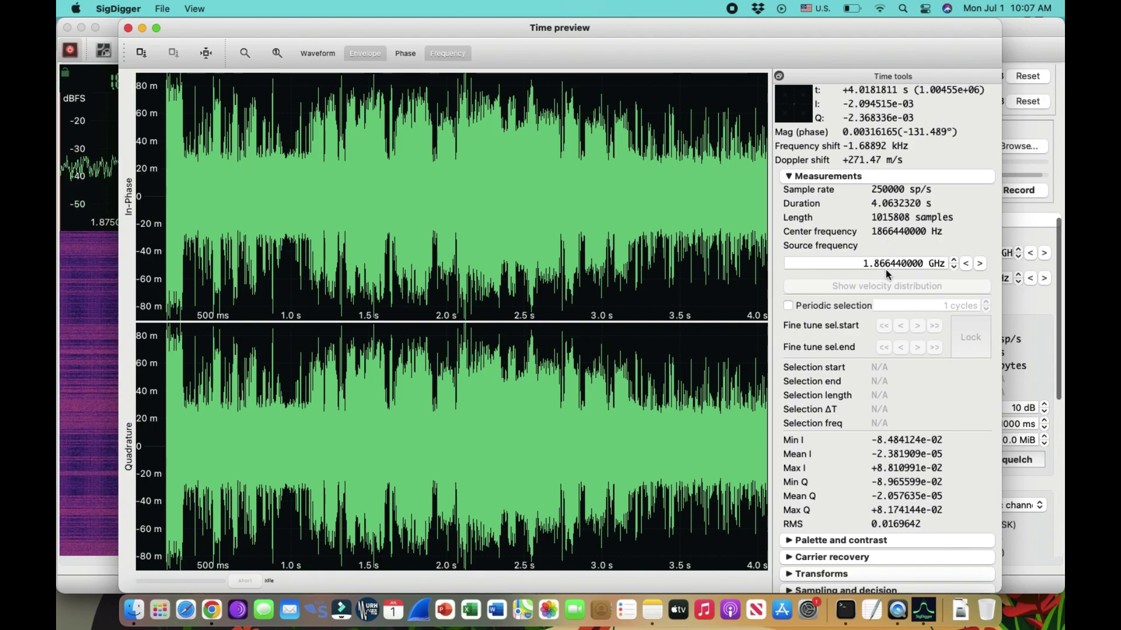
pyautogui.scroll(-1, 885, 344)
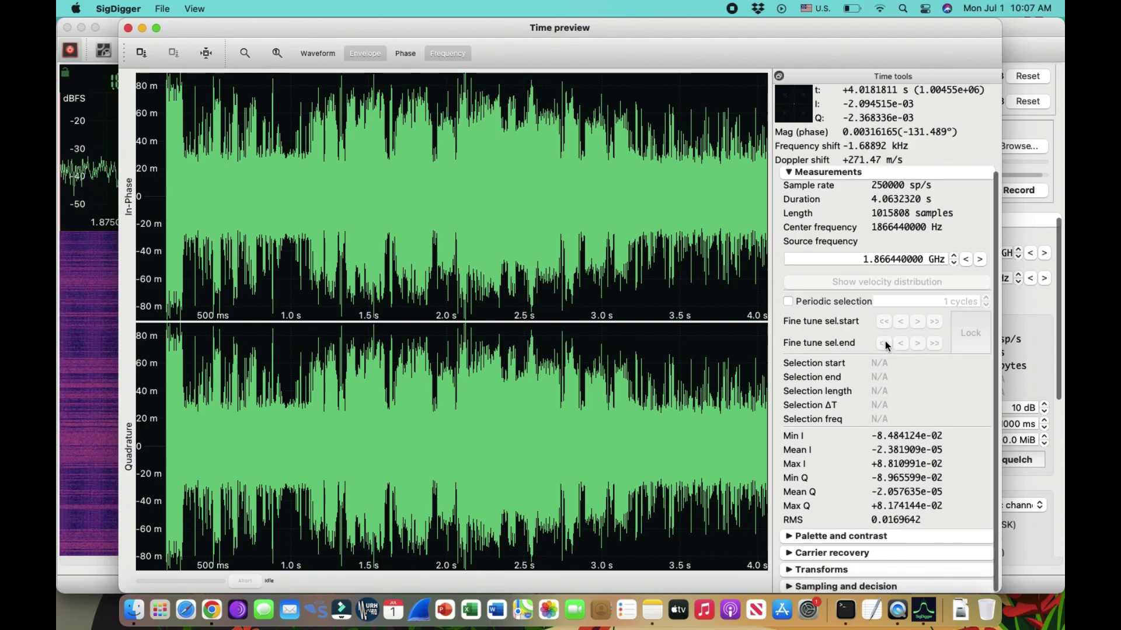
pyautogui.scroll(1, 876, 327)
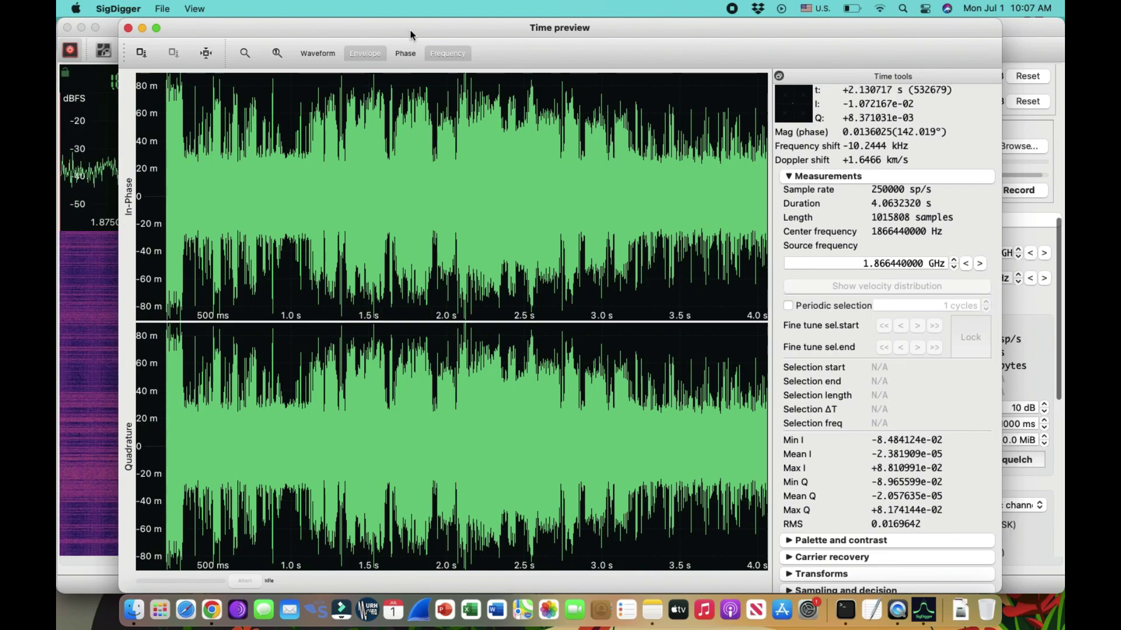
# Try the Phase, Frequency and Envelope toggles, ending with envelope plots coloured by phase.
pyautogui.click(404, 53)
pyautogui.click(439, 53)
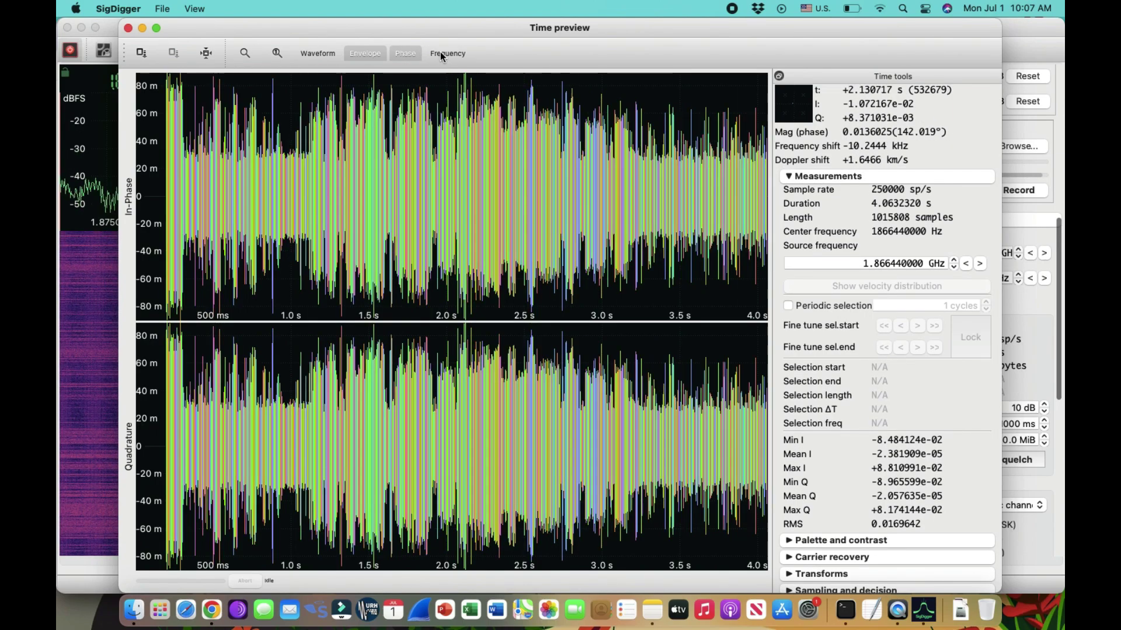
pyautogui.click(439, 53)
pyautogui.click(365, 53)
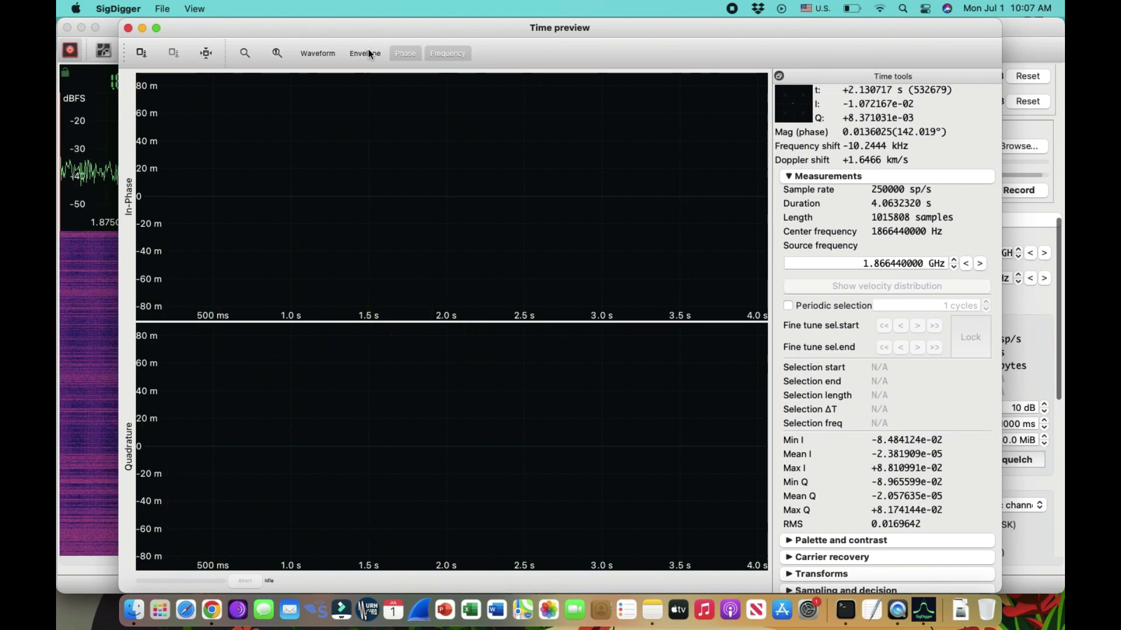
pyautogui.click(370, 56)
pyautogui.click(407, 54)
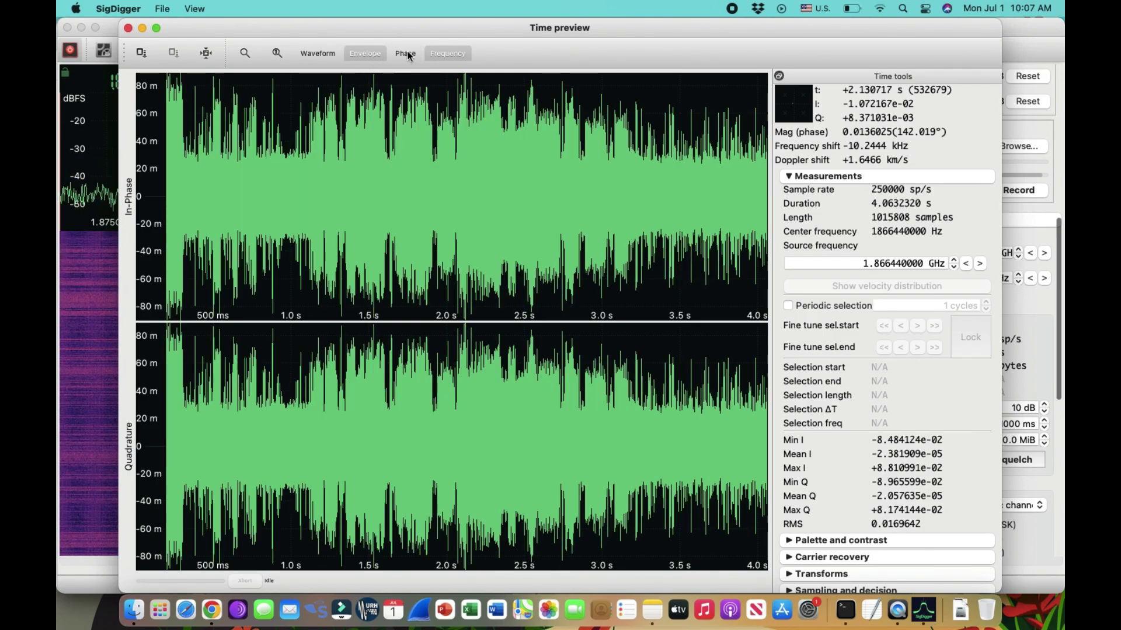
pyautogui.click(407, 54)
pyautogui.click(442, 54)
pyautogui.click(443, 55)
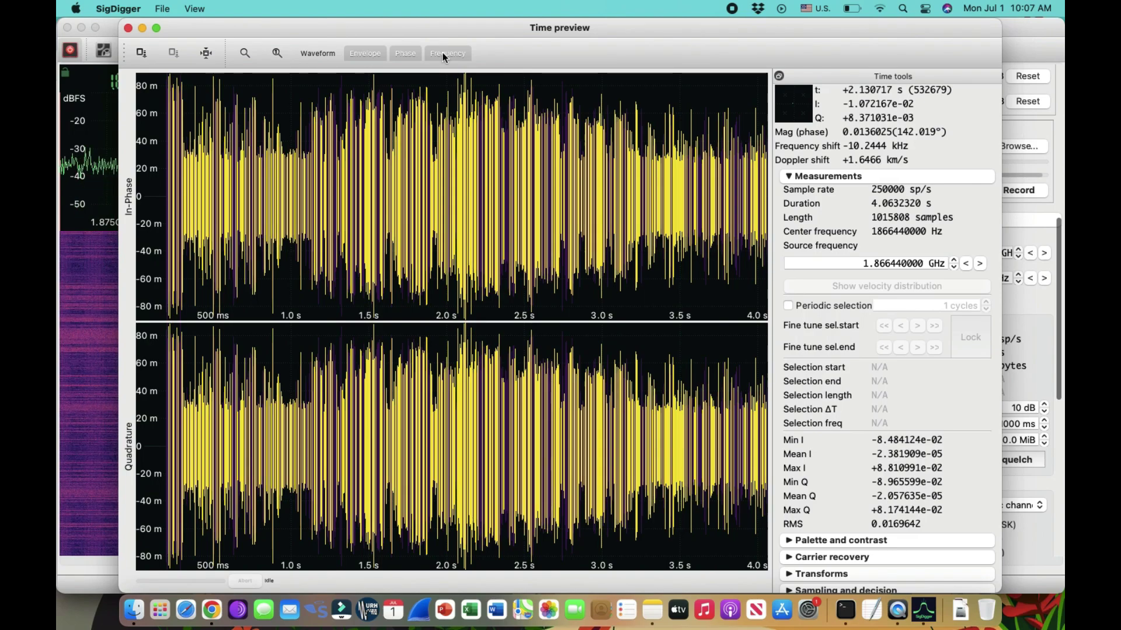
pyautogui.click(443, 56)
pyautogui.scroll(-1, 909, 445)
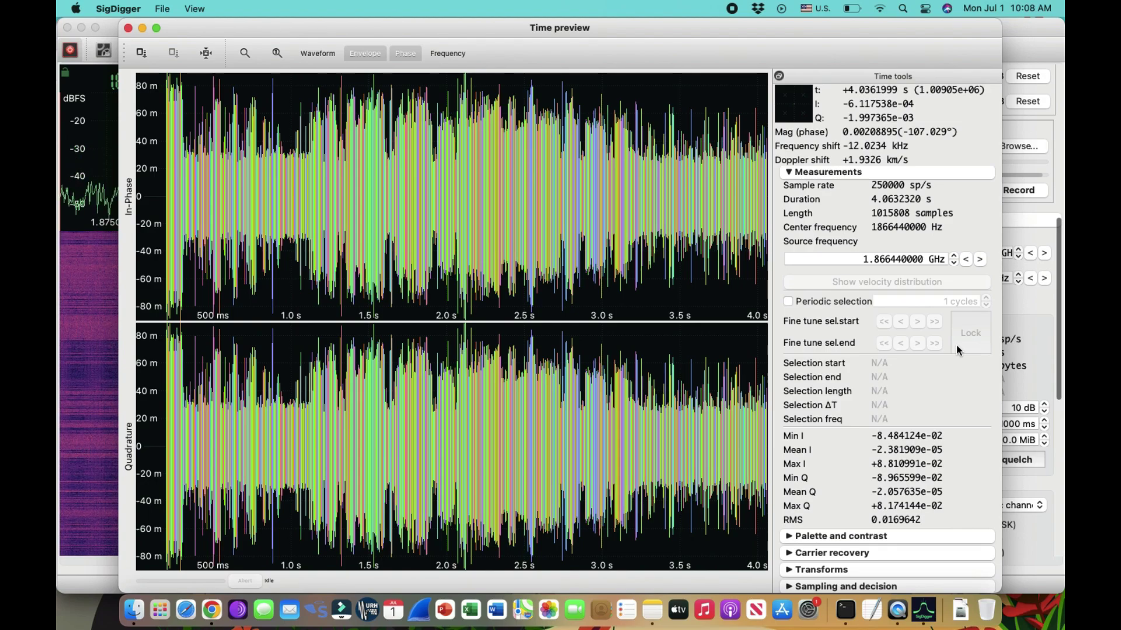
# Expand and browse the Carrier recovery (Costas 2 phase / BPSK) and Transforms sections.
pyautogui.click(802, 554)
pyautogui.scroll(-3, 875, 477)
pyautogui.scroll(-5, 875, 478)
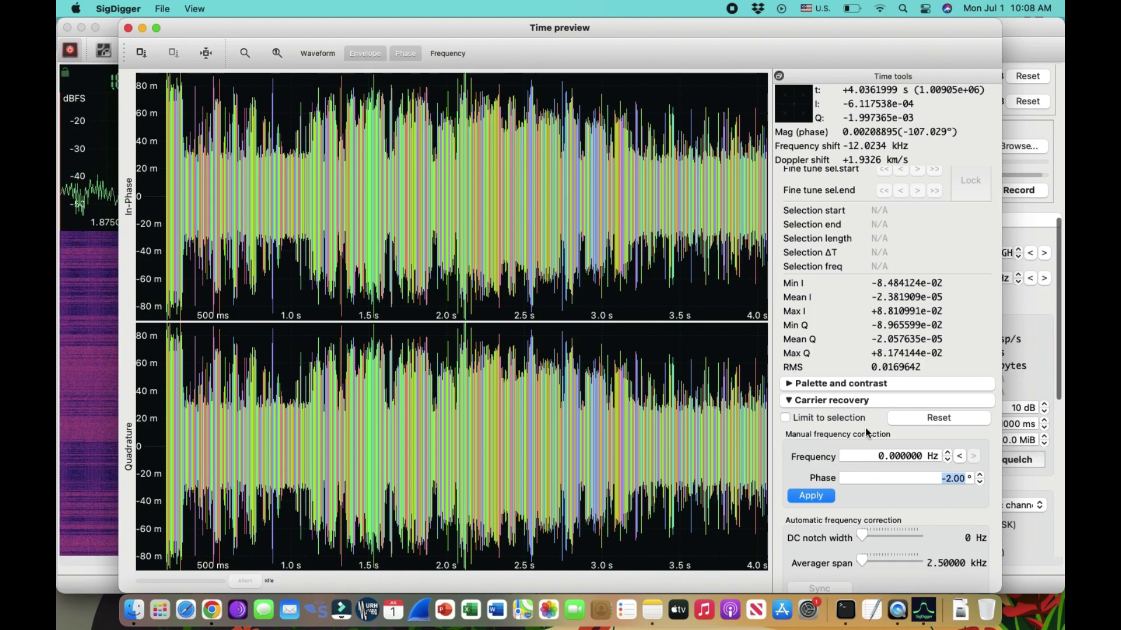
pyautogui.scroll(-8, 865, 428)
pyautogui.scroll(-5, 865, 428)
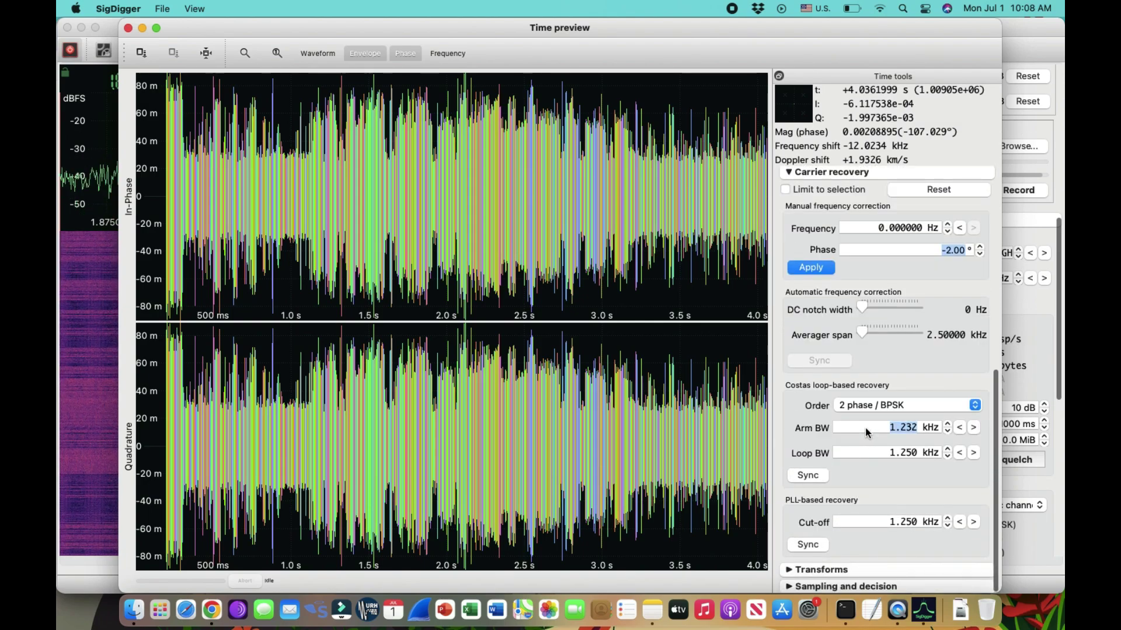
pyautogui.click(788, 570)
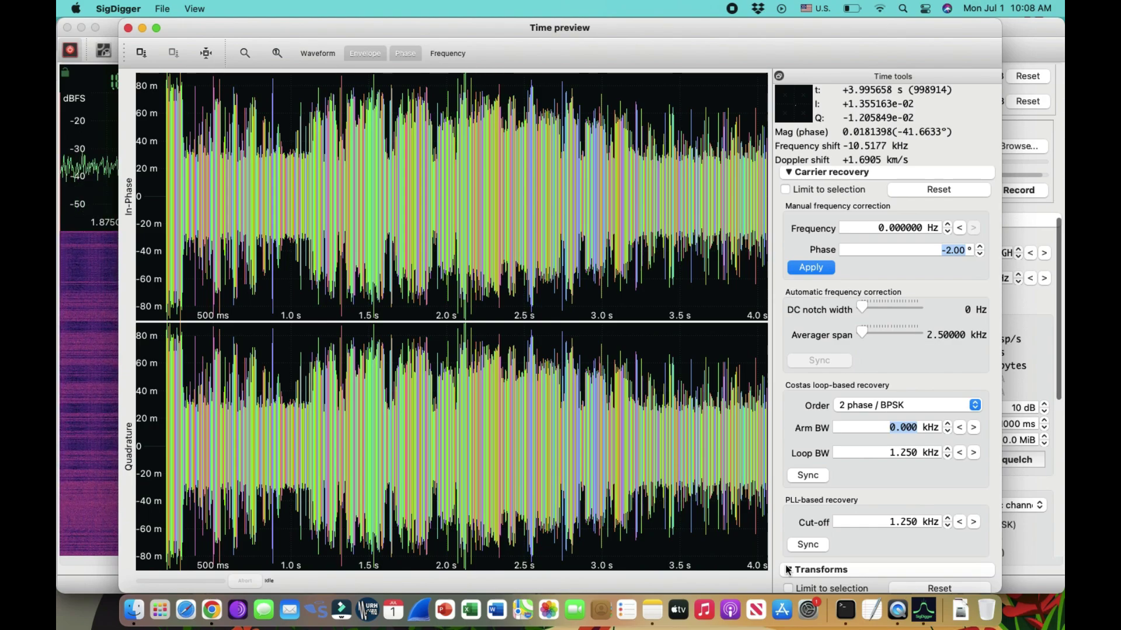
pyautogui.scroll(-5, 867, 507)
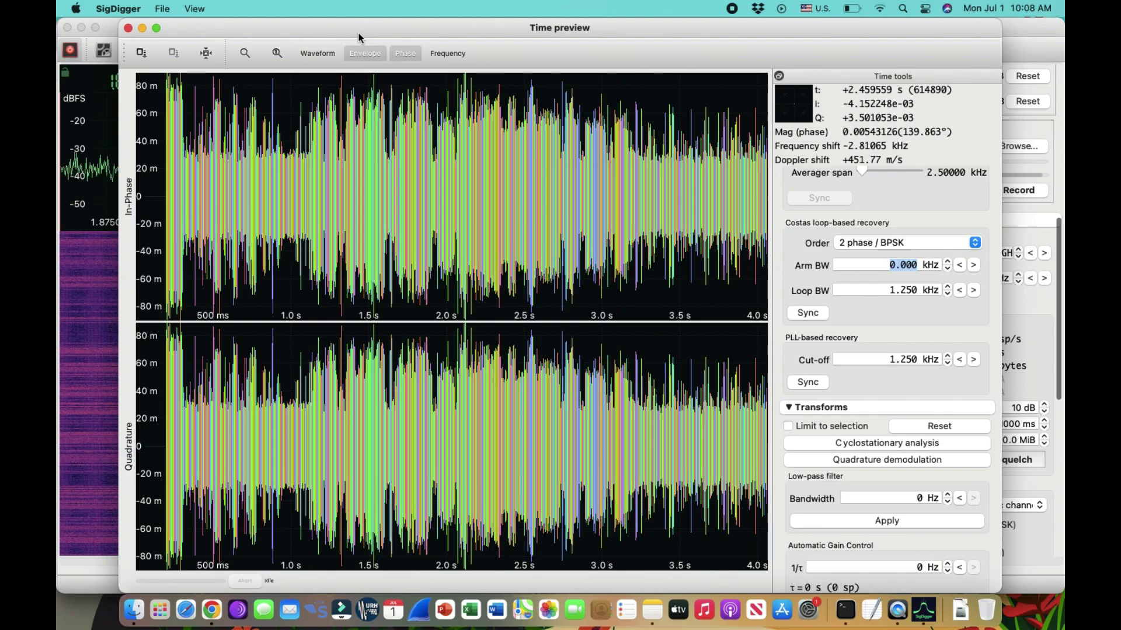
# Close the time preview and open a PSK inspector on the 1.87544 GHz channel.
pyautogui.click(128, 27)
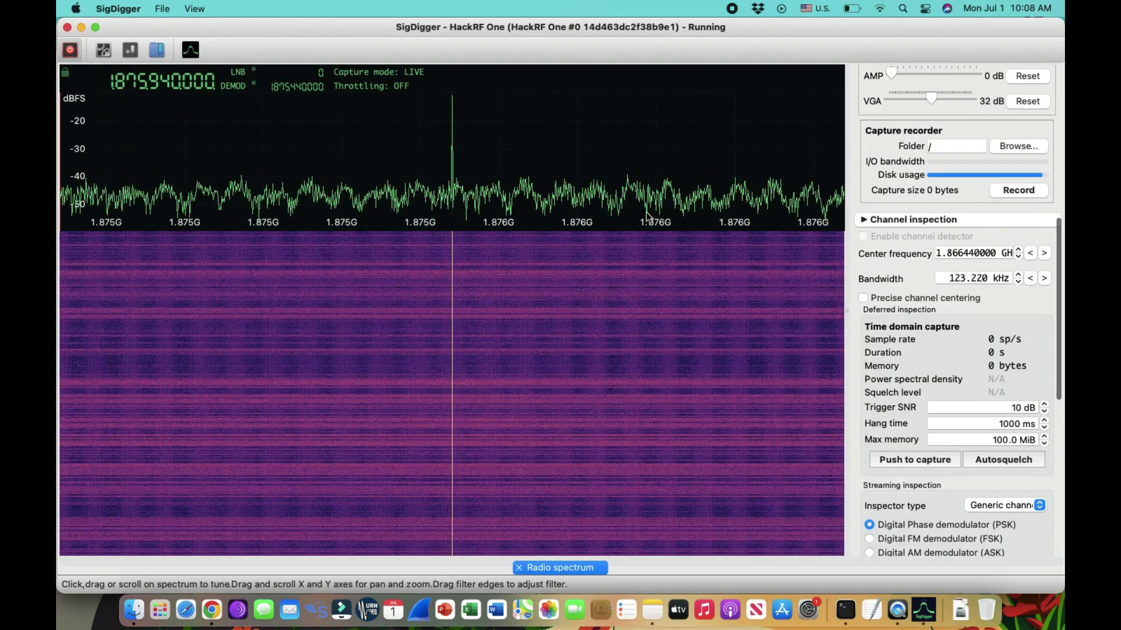
pyautogui.scroll(-2, 966, 407)
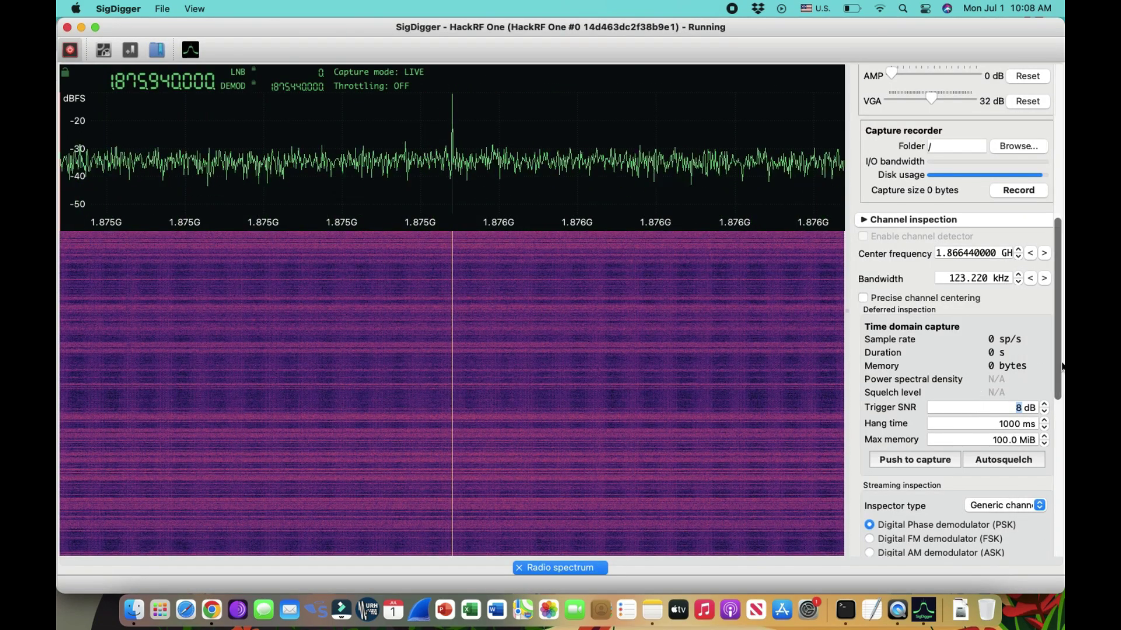
pyautogui.moveTo(1058, 366); pyautogui.dragTo(1058, 435)
pyautogui.click(964, 386)
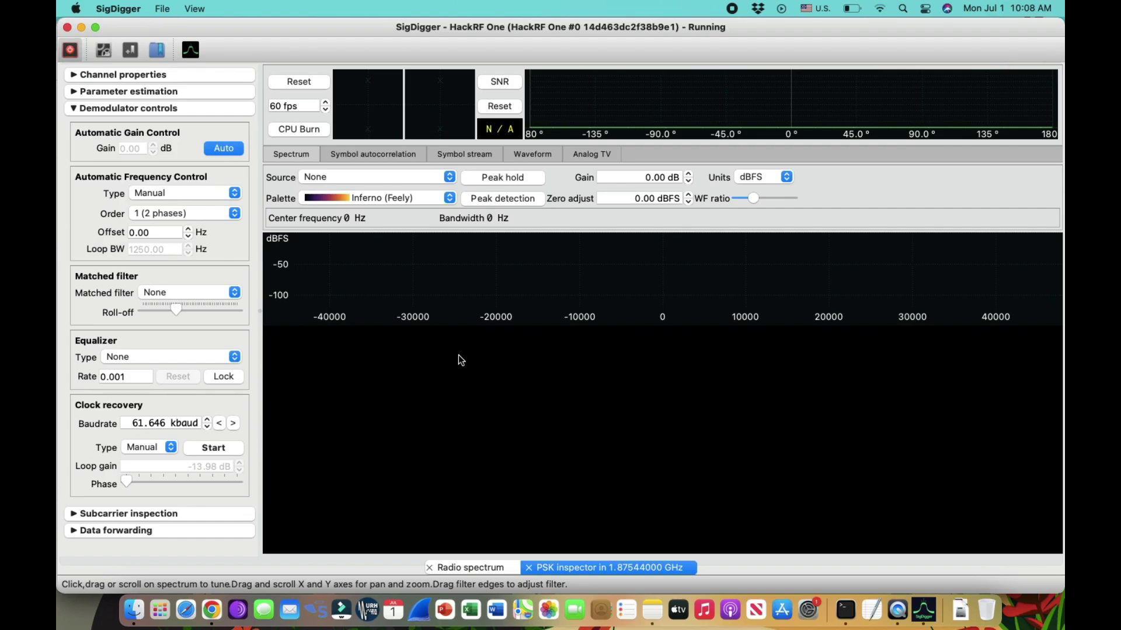
# Expand the inspector's Subcarrier inspection settings and look through them.
pyautogui.click(72, 513)
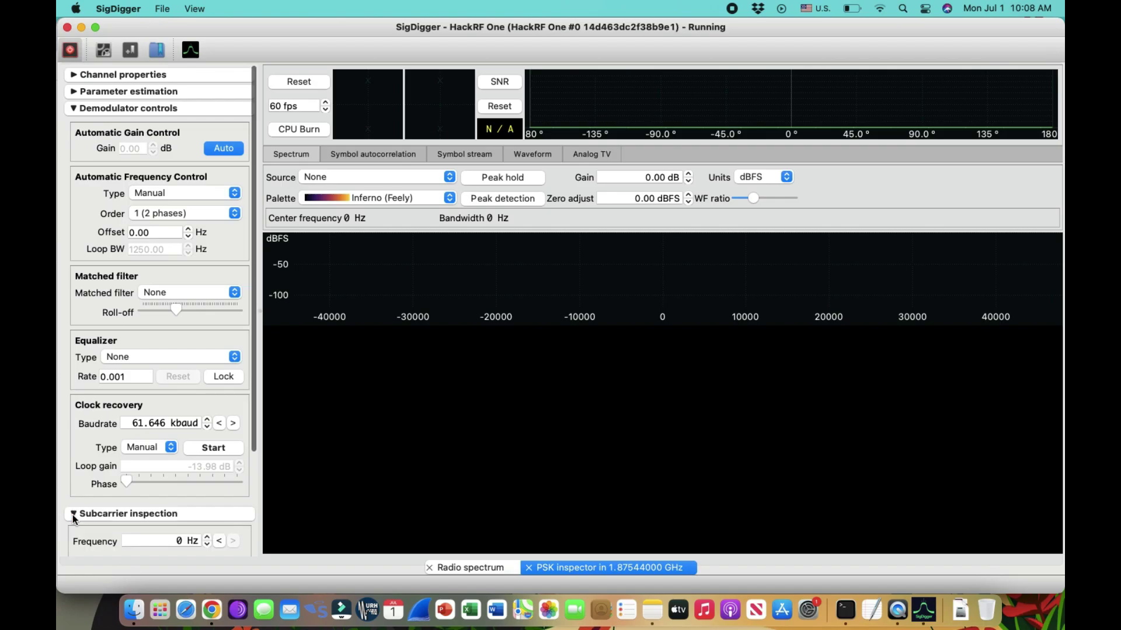
pyautogui.scroll(-5, 135, 500)
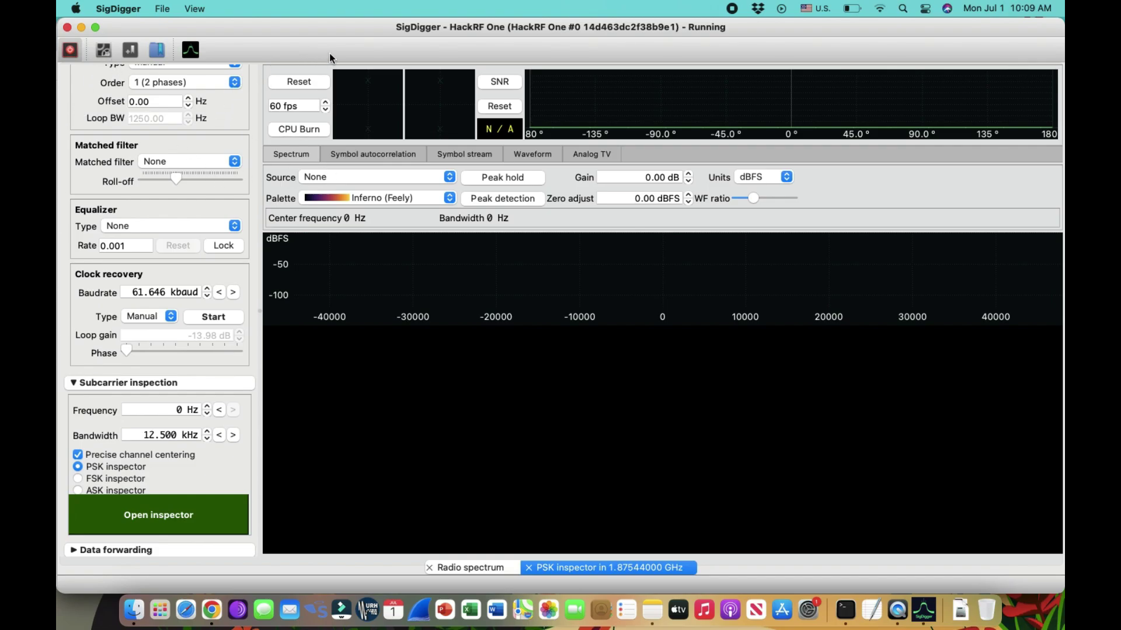
pyautogui.click(288, 77)
pyautogui.scroll(5, 184, 349)
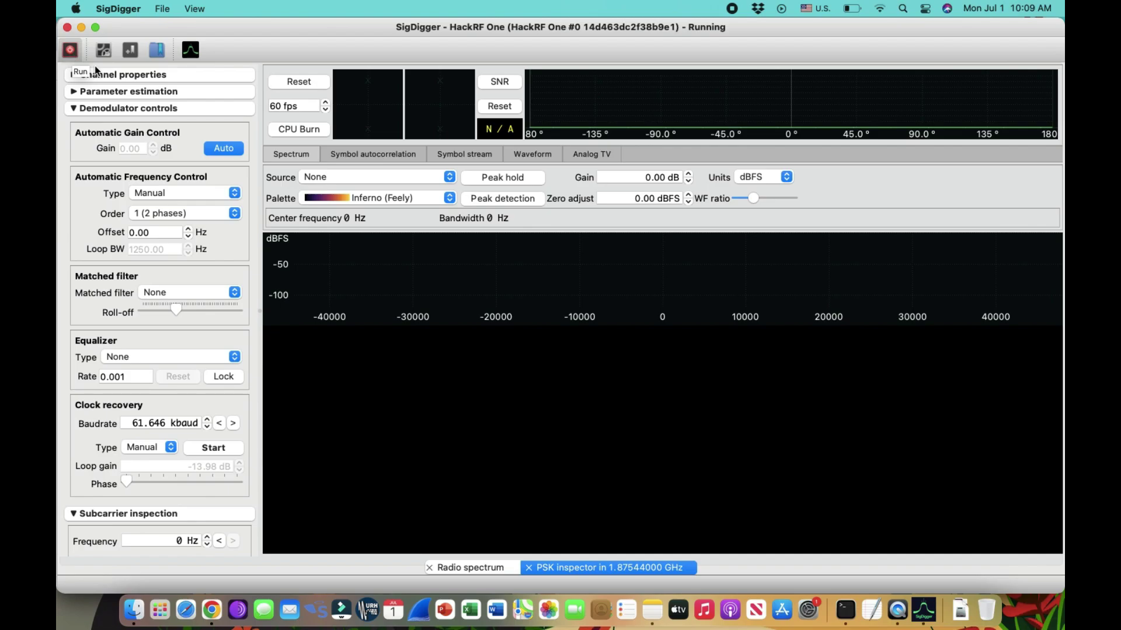
# Close the PSK inspector tab, returning to the live spectrum at 1875.94 MHz.
pyautogui.click(529, 567)
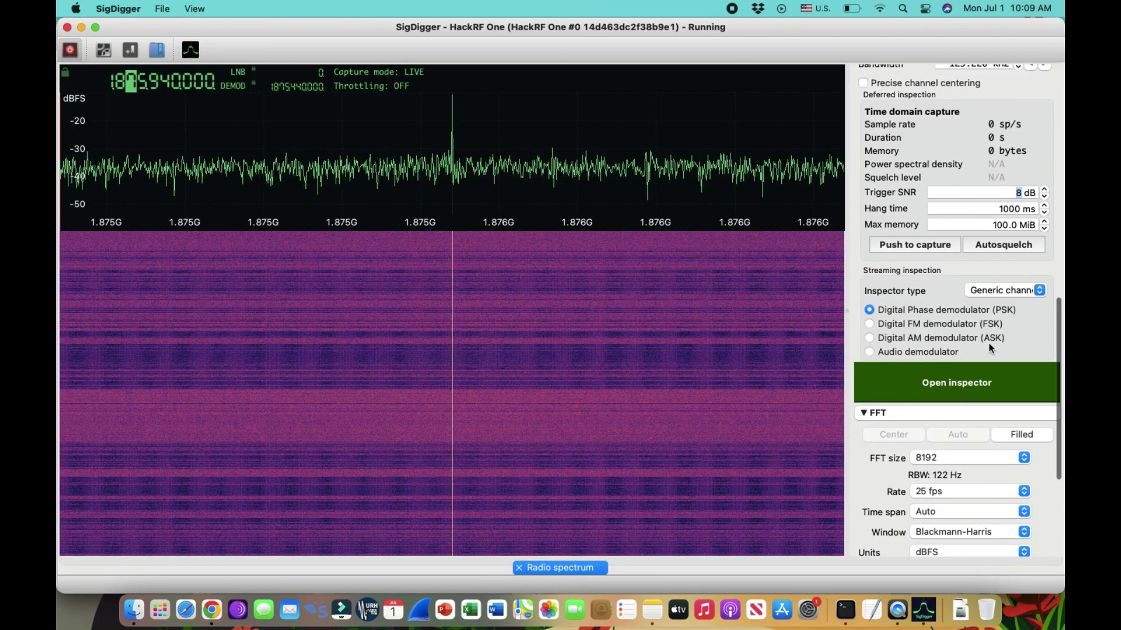
pyautogui.scroll(-5, 989, 348)
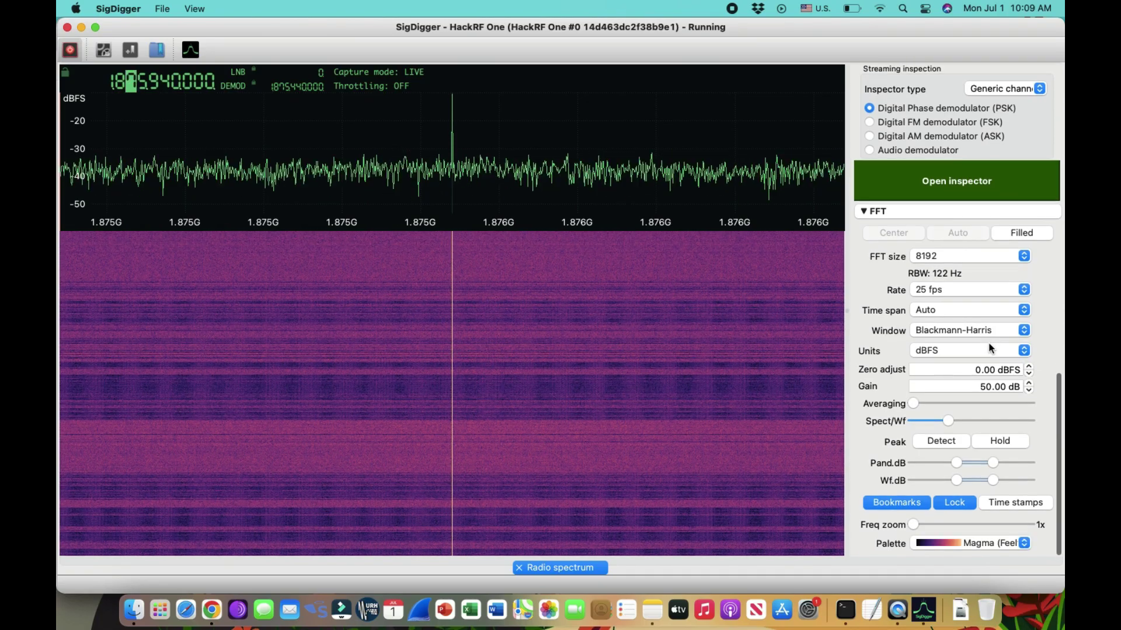
pyautogui.scroll(3, 989, 349)
pyautogui.scroll(15, 989, 348)
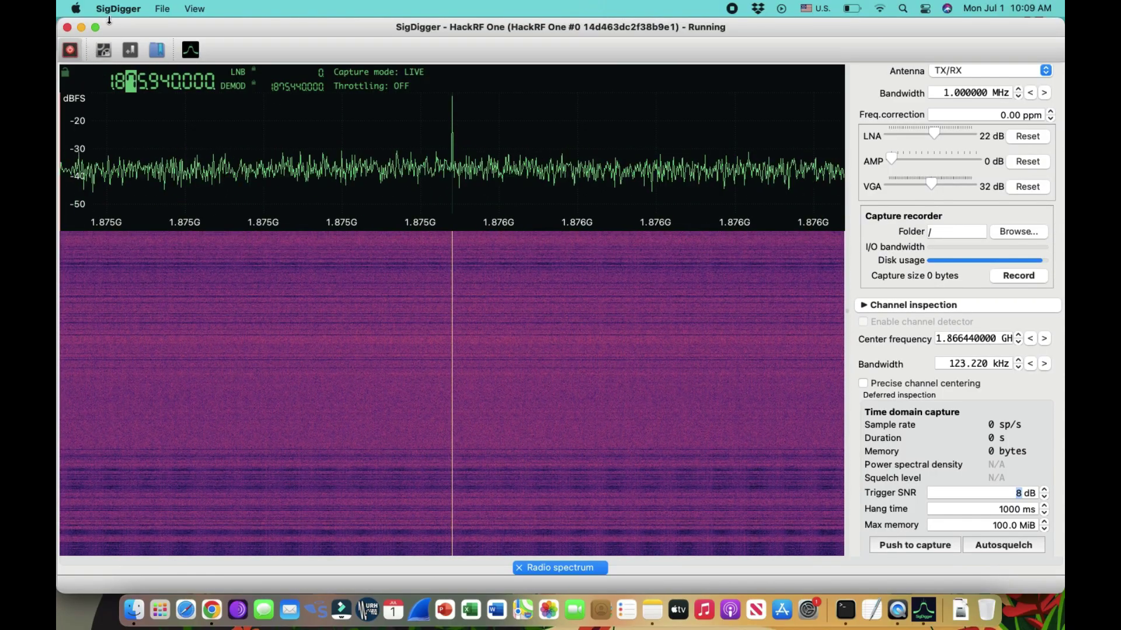
# Check the source settings without changes, then bring up the View menu.
pyautogui.click(102, 54)
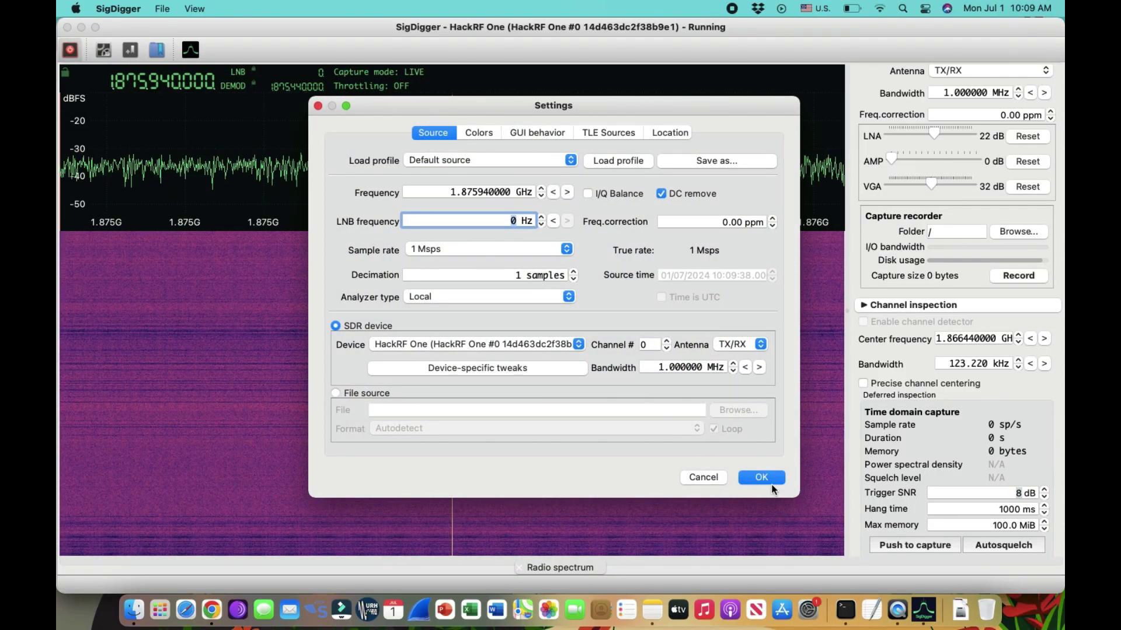
pyautogui.press('Return')
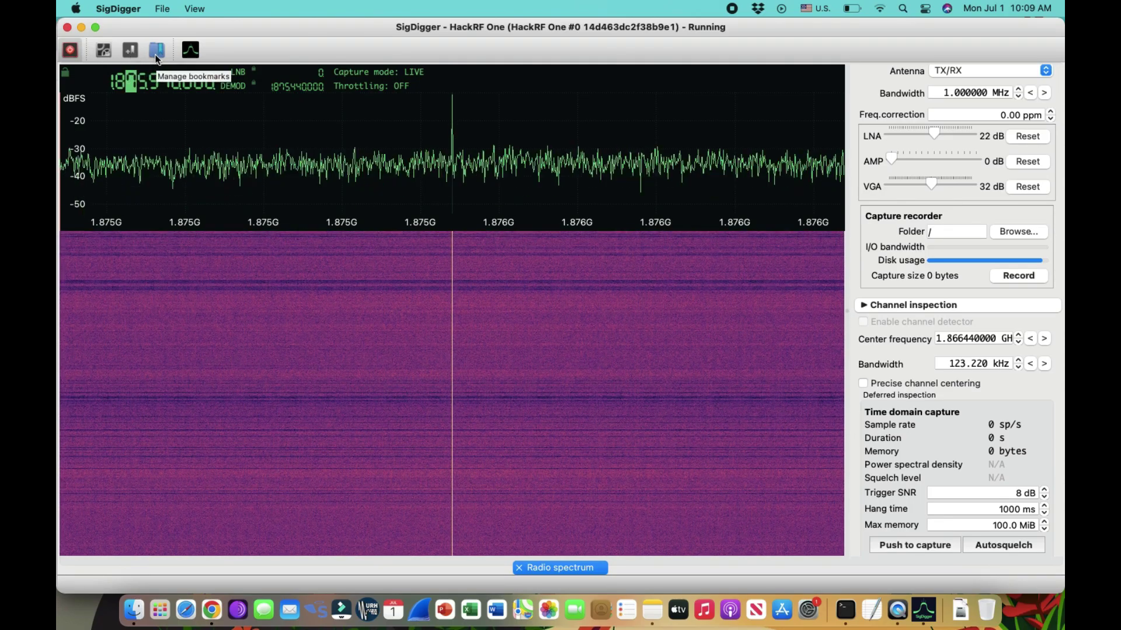
pyautogui.click(162, 9)
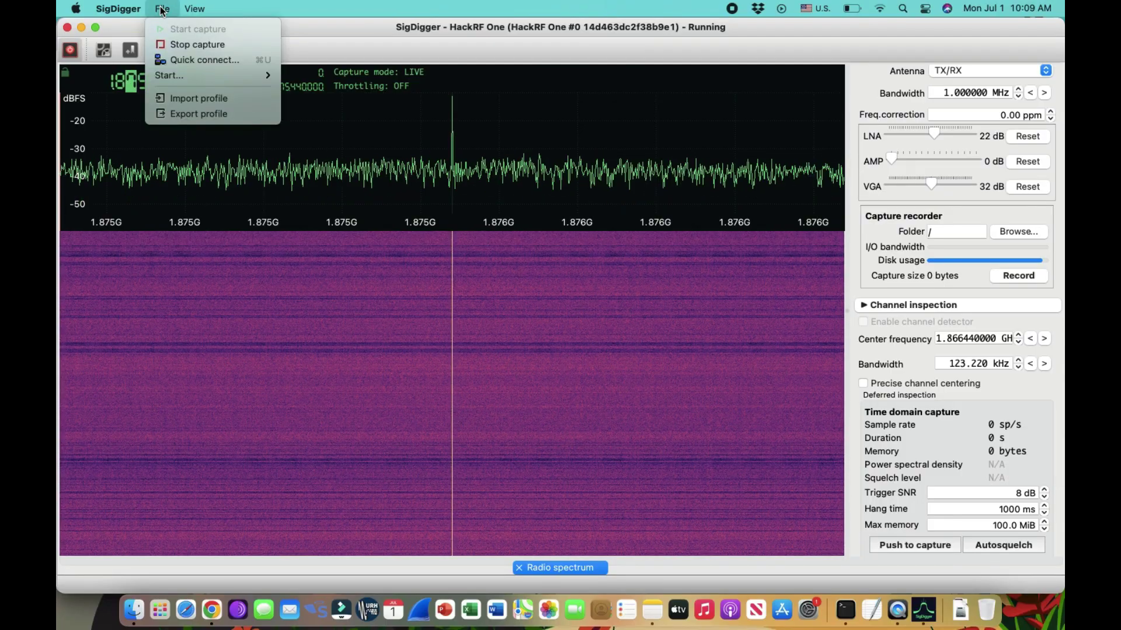
pyautogui.moveTo(193, 9)
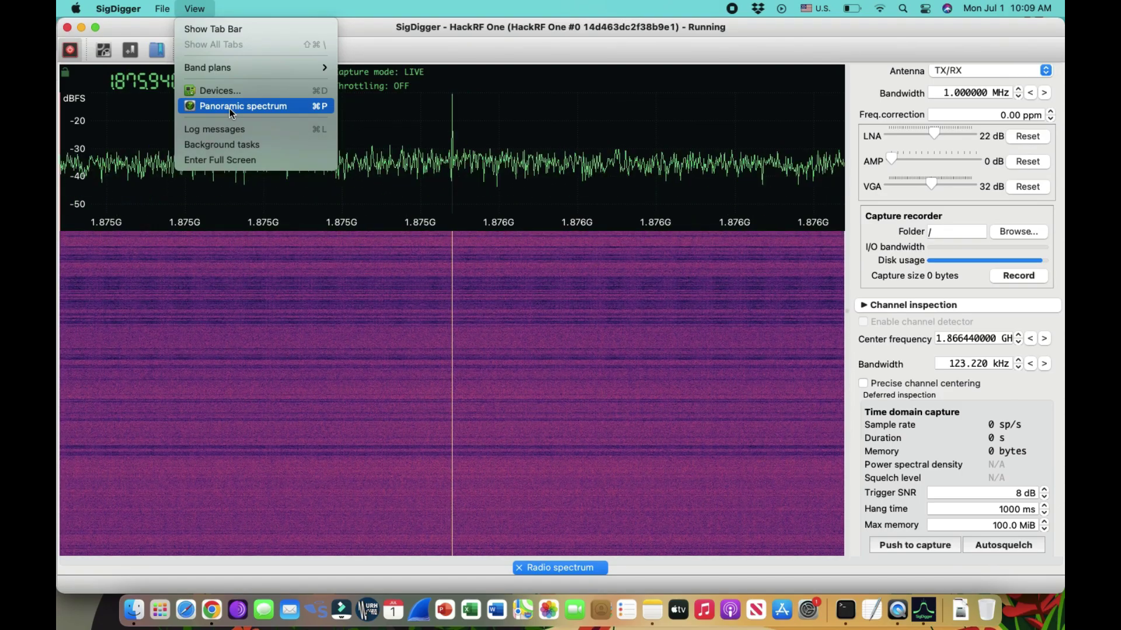
# Stop the live capture and open an enlarged Panoramic spectrum window spanning 0–7.25 GHz.
pyautogui.click(230, 108)
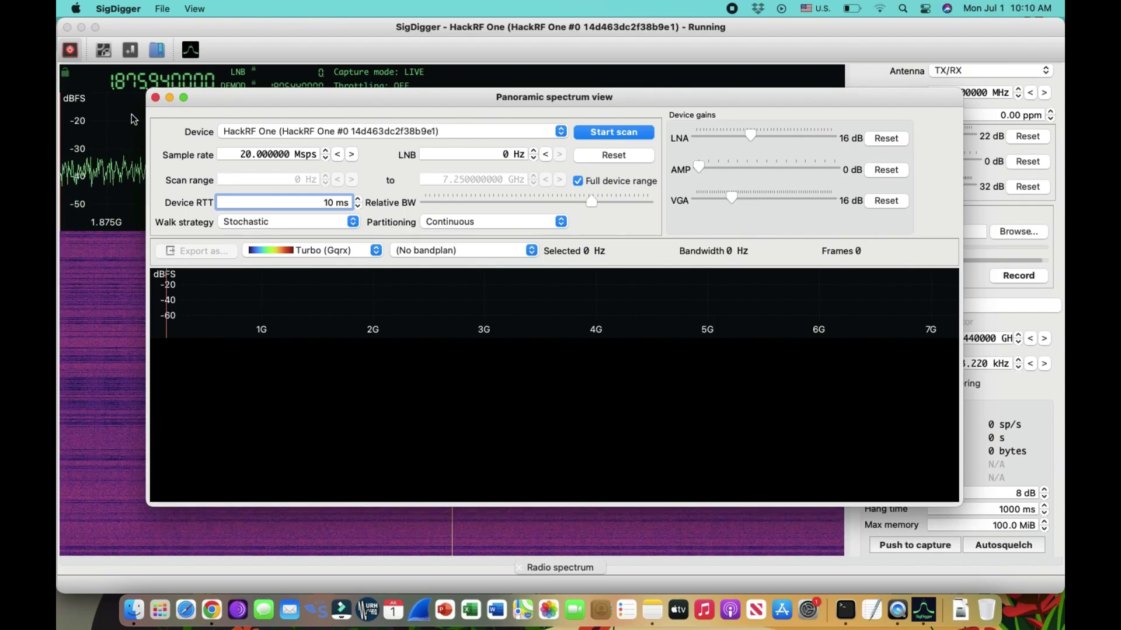
pyautogui.click(155, 97)
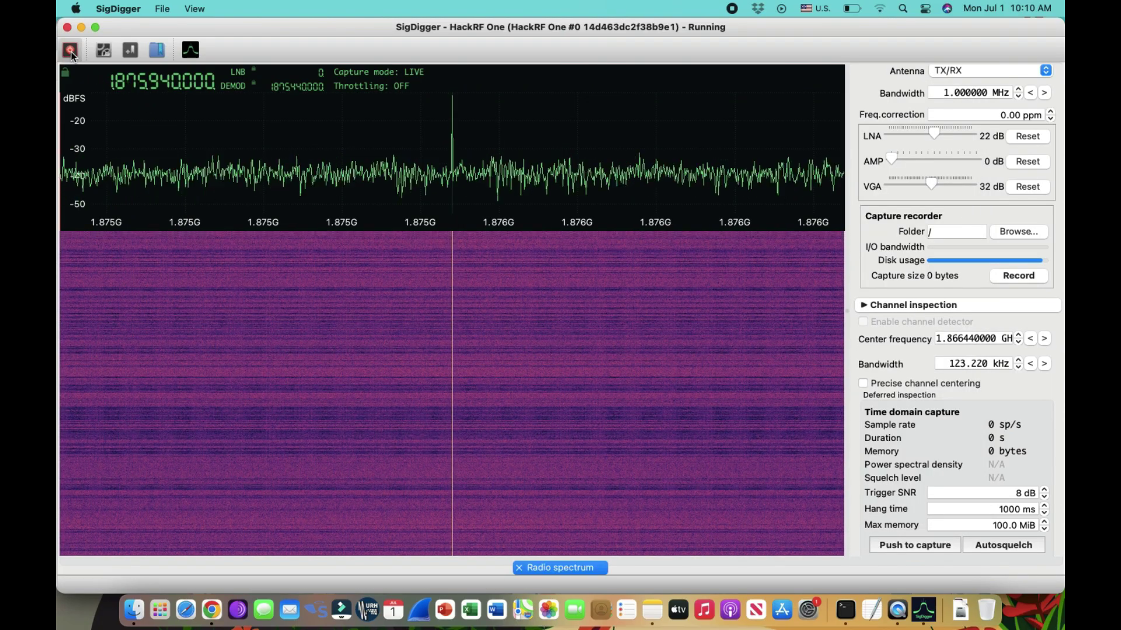
pyautogui.click(70, 50)
pyautogui.click(194, 9)
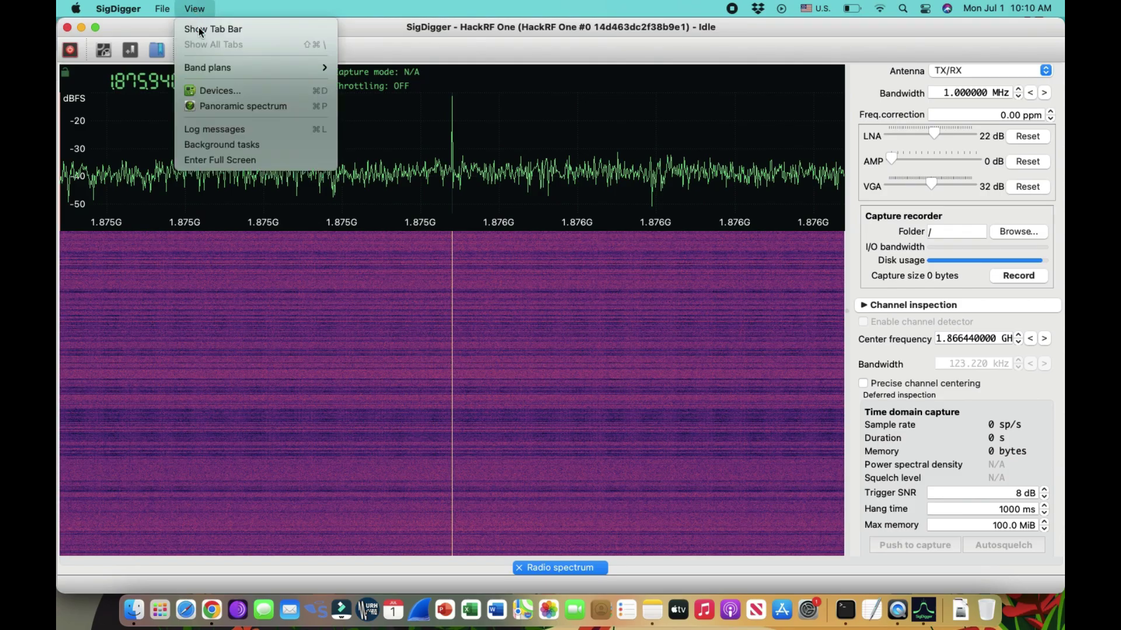
pyautogui.click(233, 106)
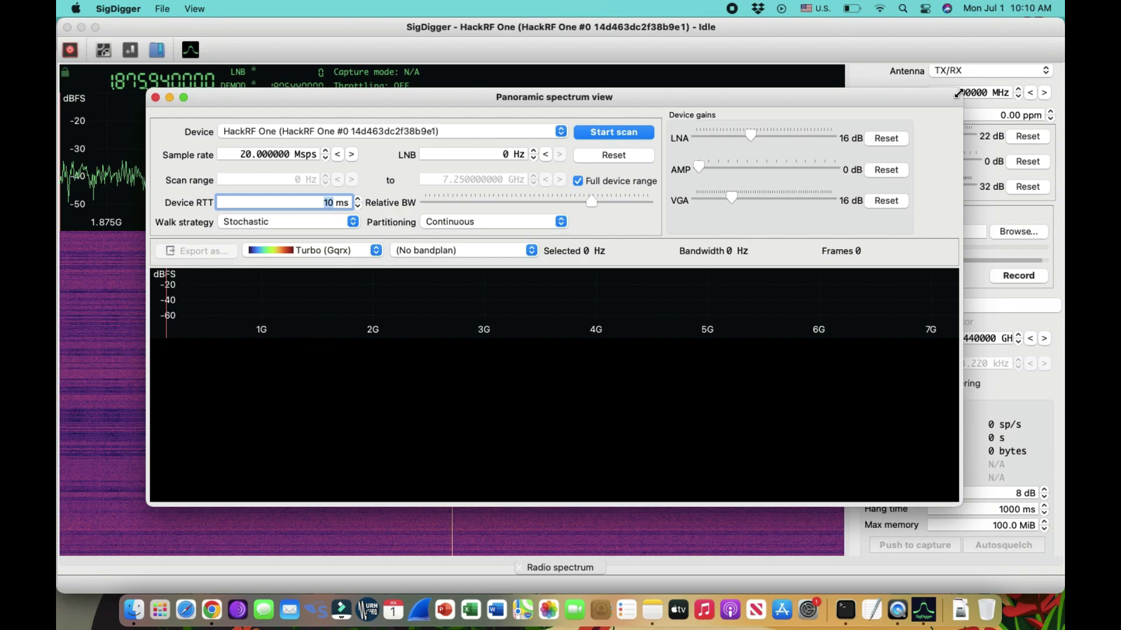
pyautogui.moveTo(957, 92); pyautogui.dragTo(1019, 59)
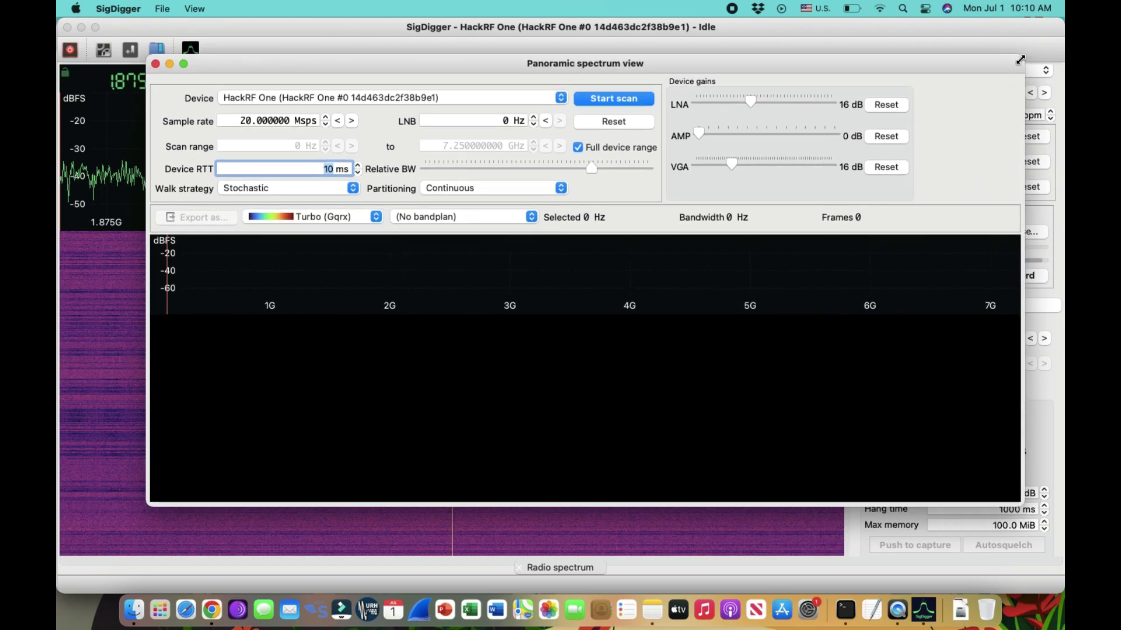
# Start the scan, briefly trying Progressive walk before keeping Stochastic and Continuous partitioning.
pyautogui.click(611, 99)
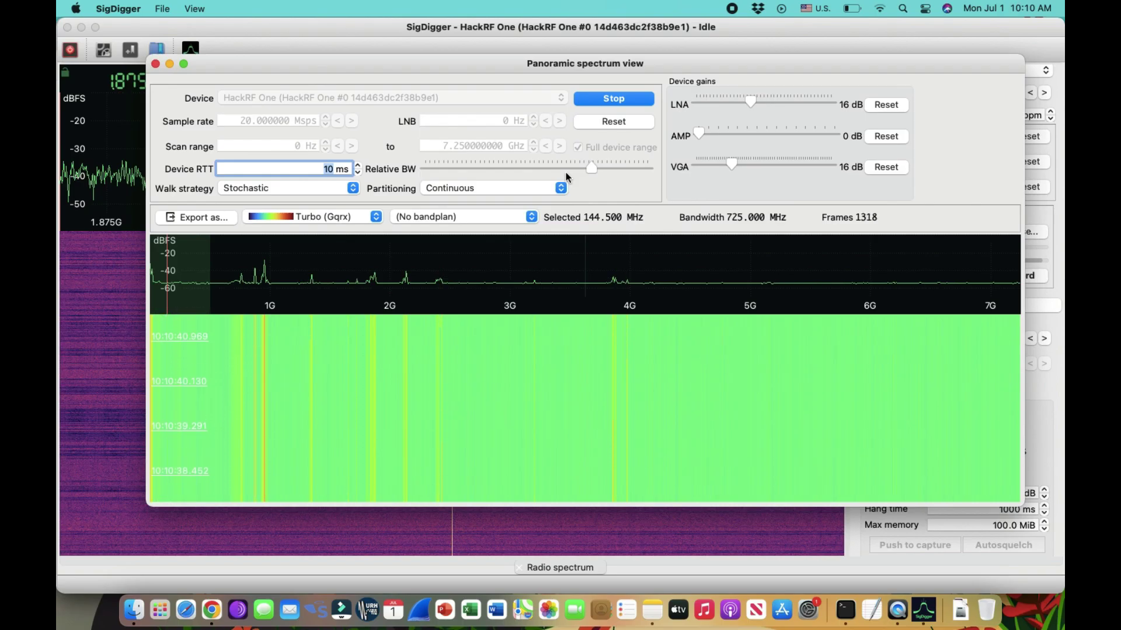
pyautogui.click(352, 188)
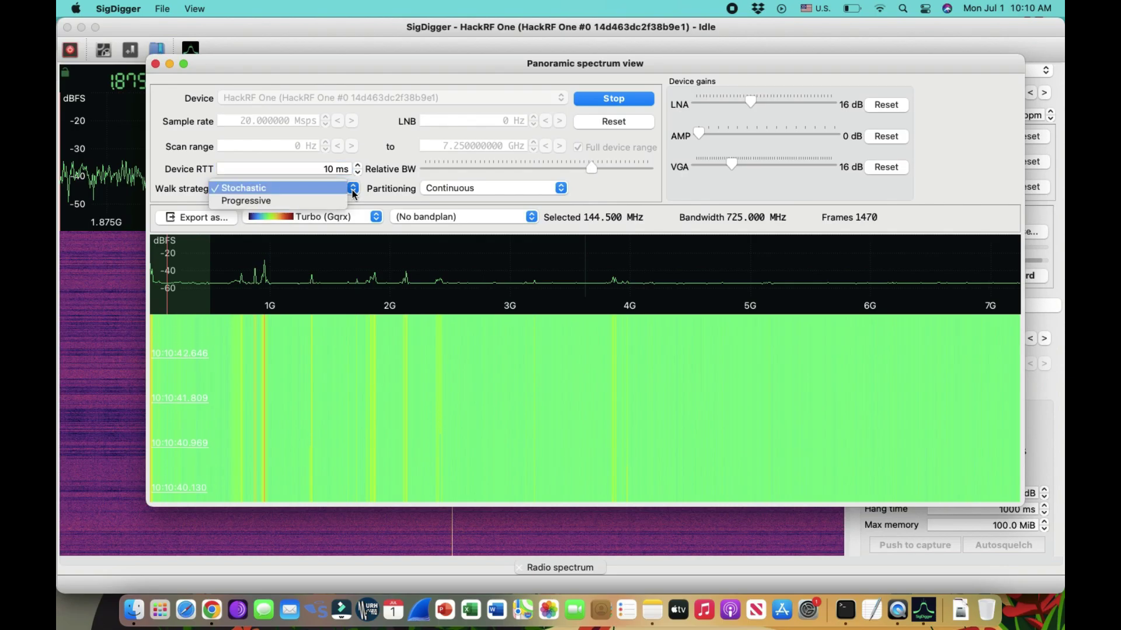
pyautogui.click(289, 202)
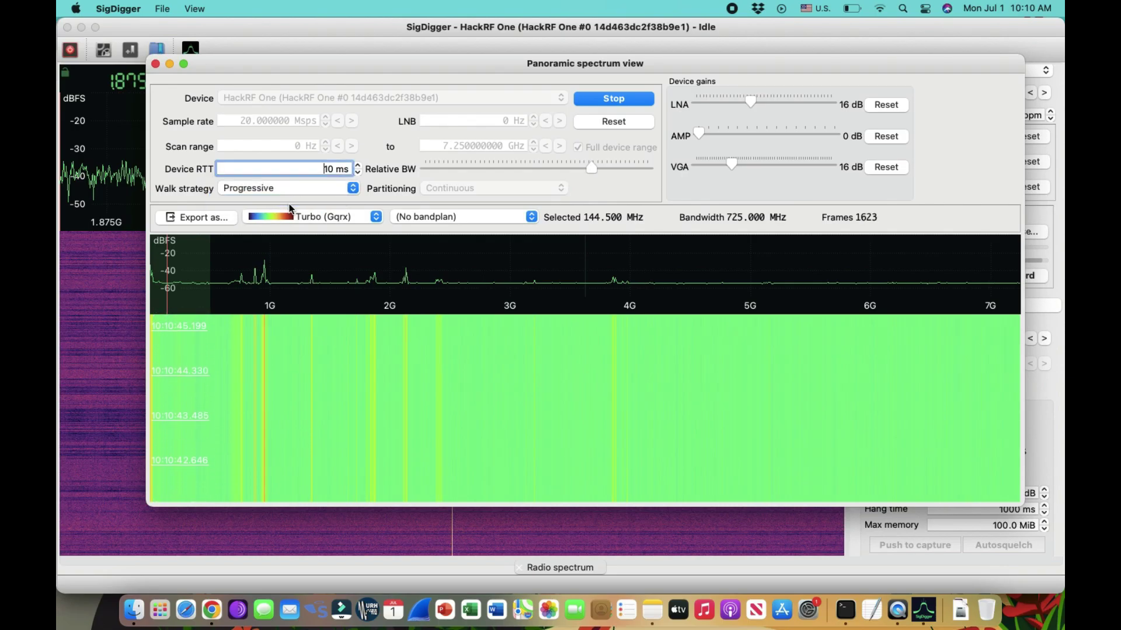
pyautogui.click(353, 188)
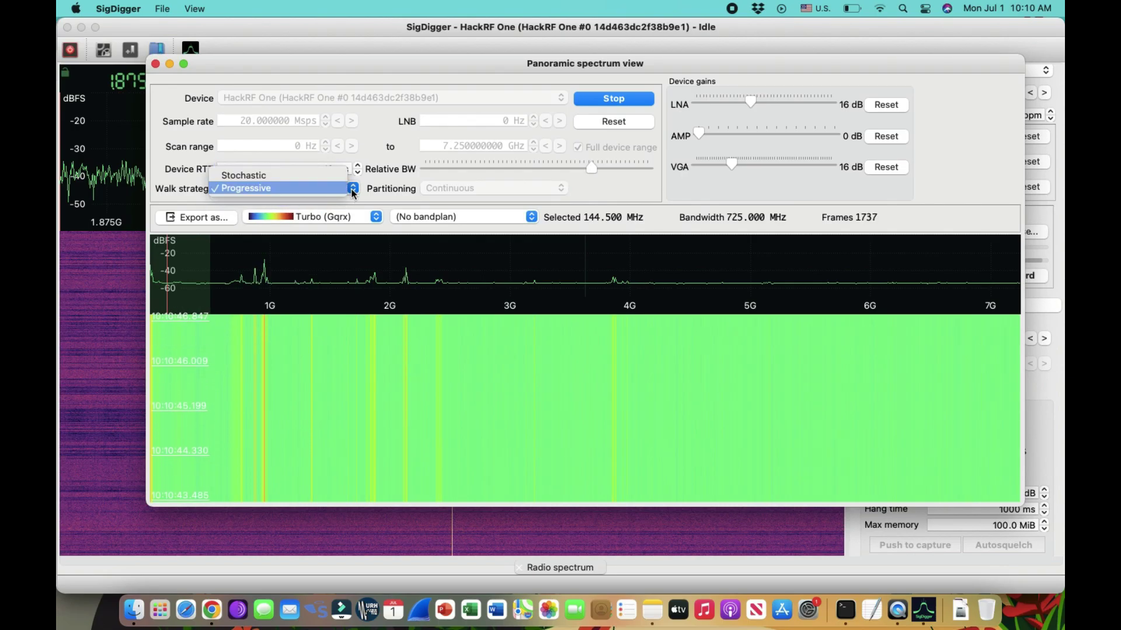
pyautogui.click(313, 176)
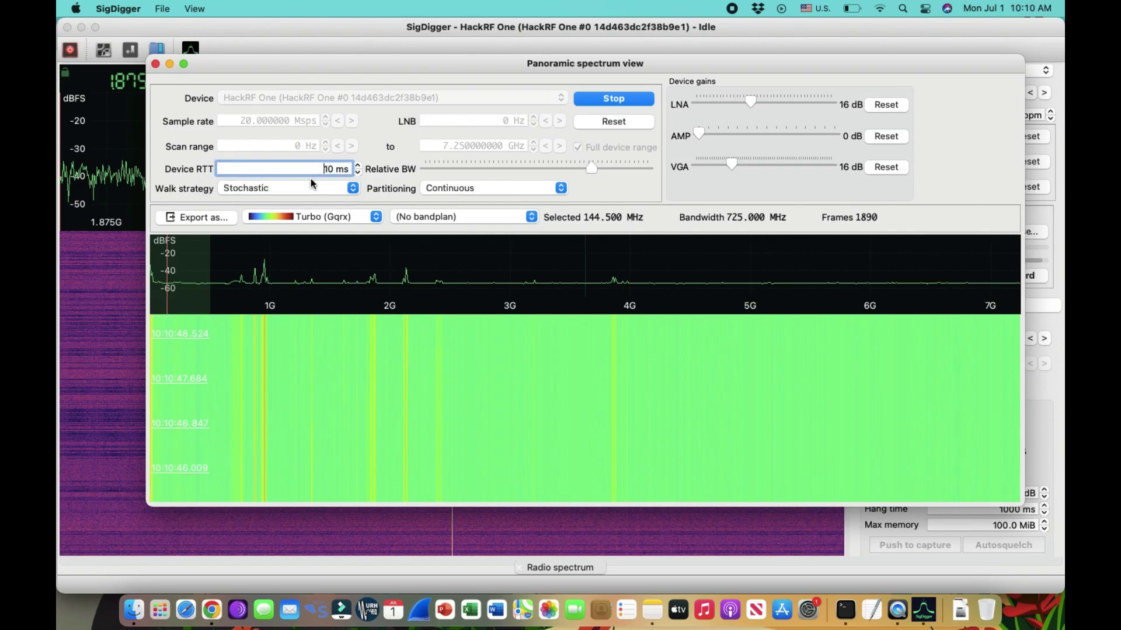
pyautogui.click(561, 188)
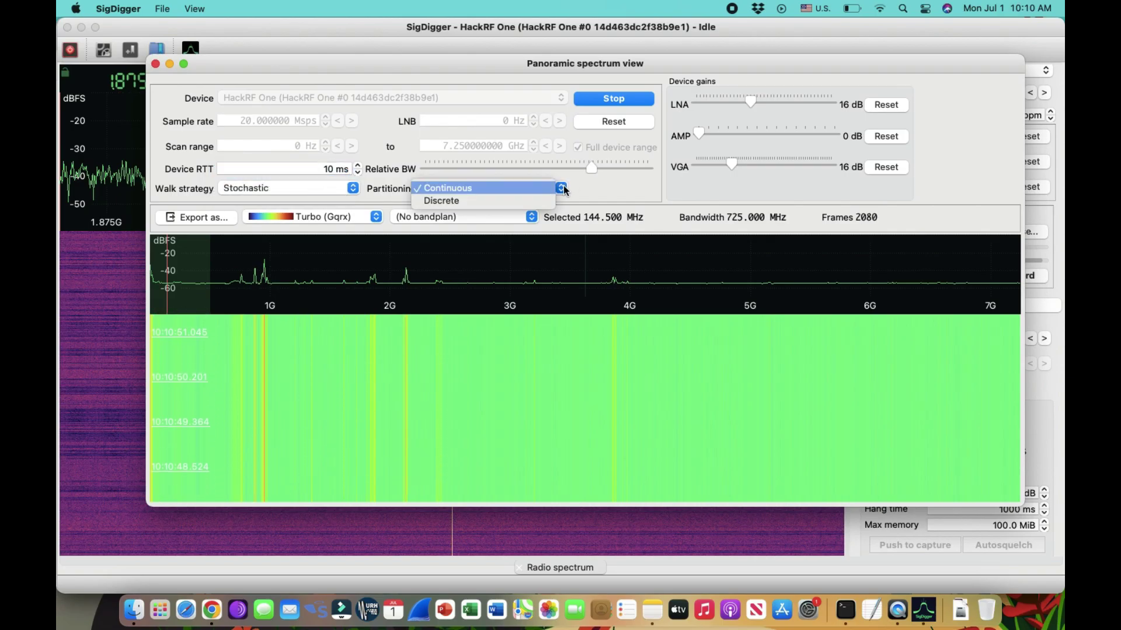
pyautogui.click(562, 189)
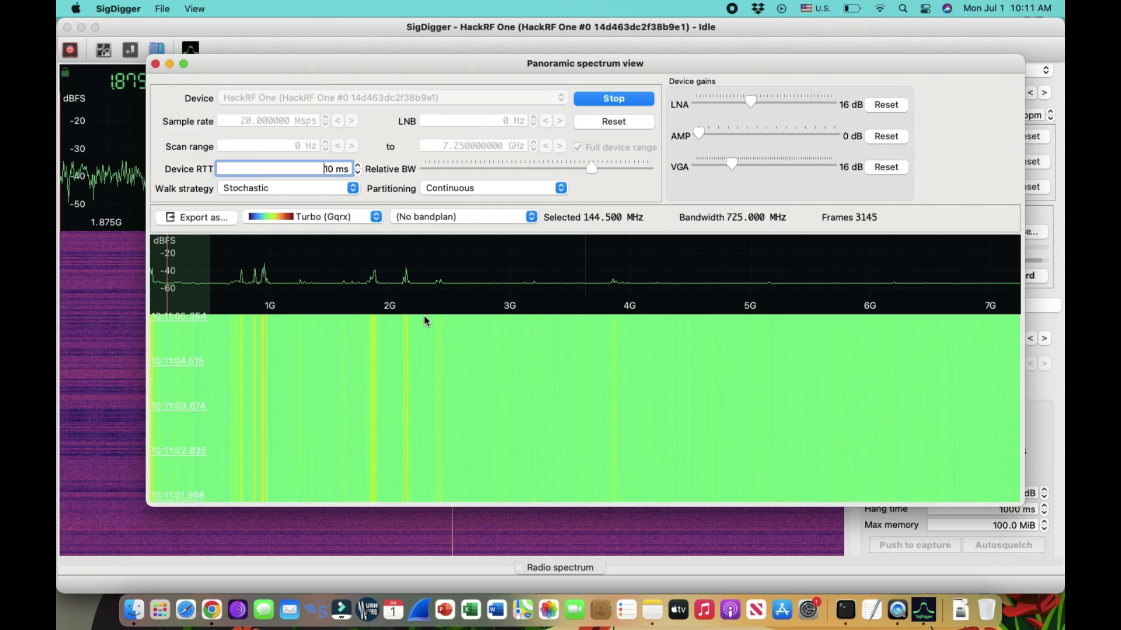
# Overlay the SDR# bandplans.xml bandplan, then switch to the Radio spectrum bandplan.
pyautogui.click(530, 217)
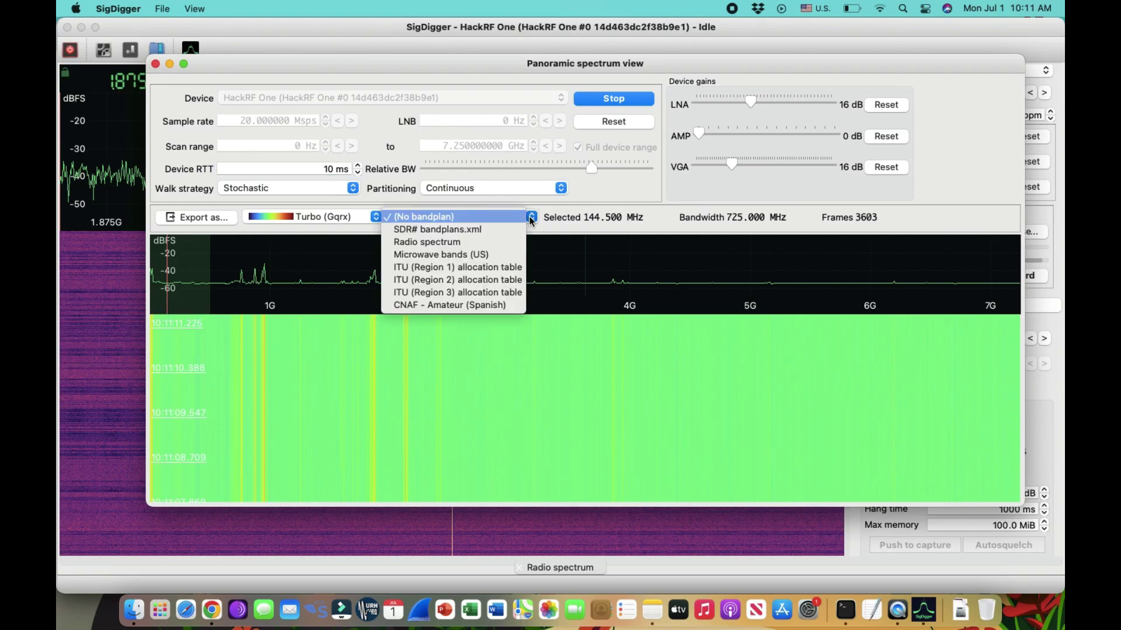
pyautogui.click(495, 231)
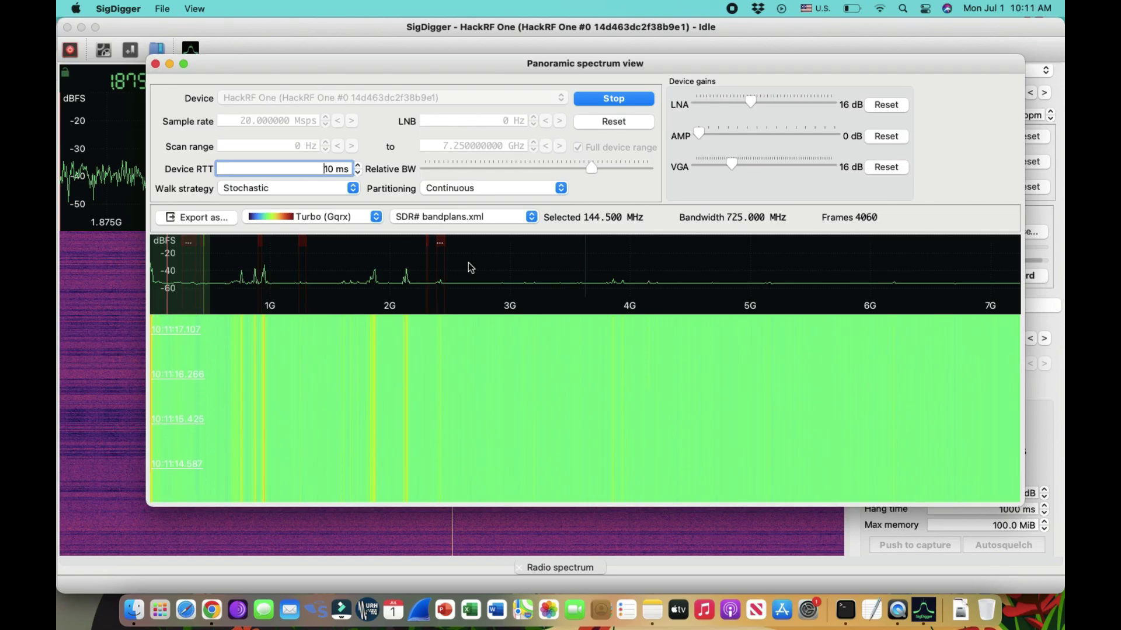
pyautogui.click(531, 215)
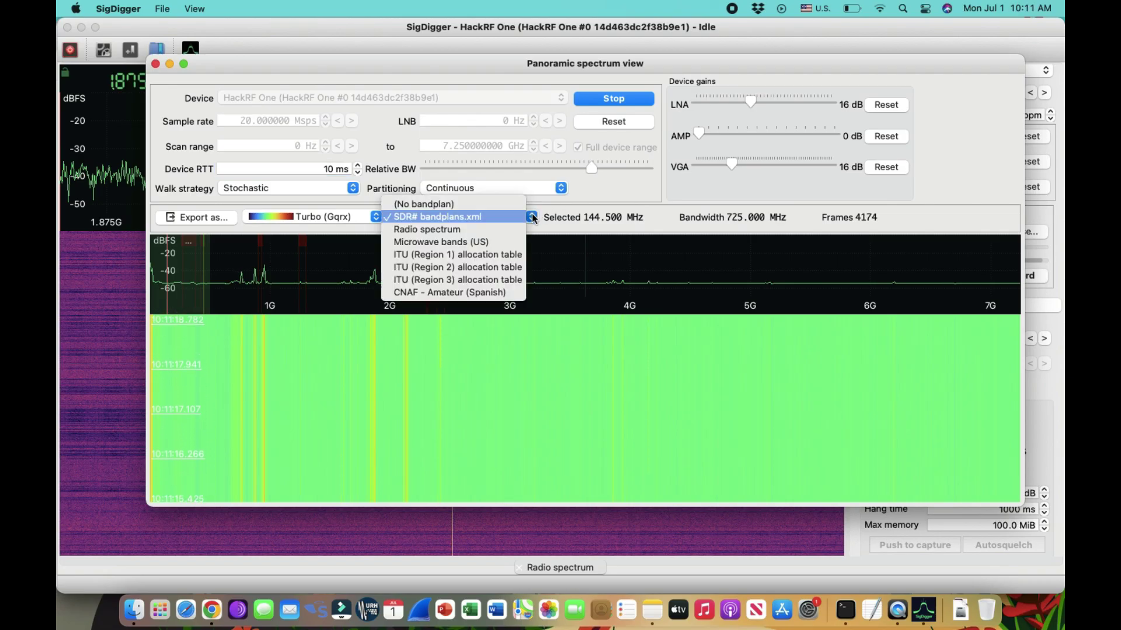
pyautogui.click(500, 229)
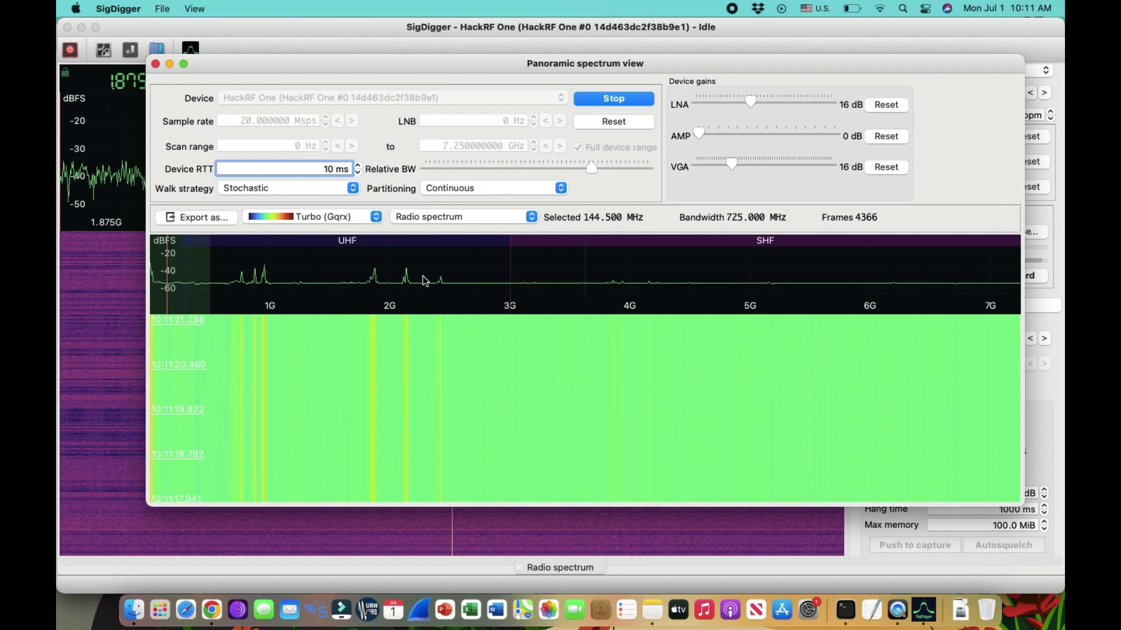
# Select the signal near 2.12 GHz, then overlay the Microwave bands (US) bandplan.
pyautogui.click(405, 271)
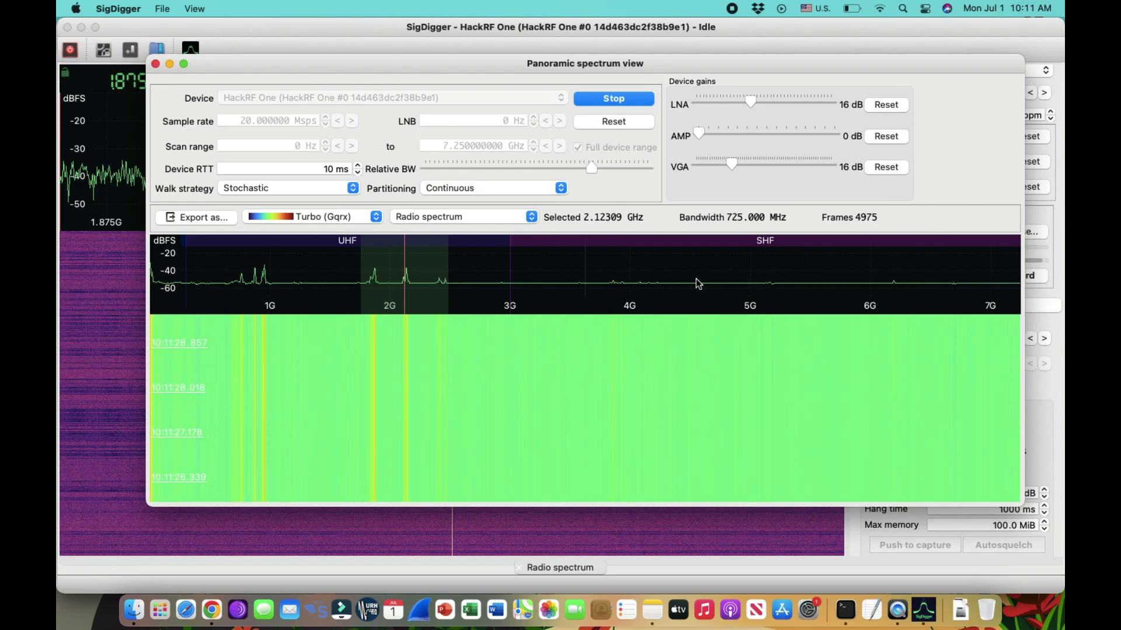
pyautogui.click(537, 221)
pyautogui.click(504, 229)
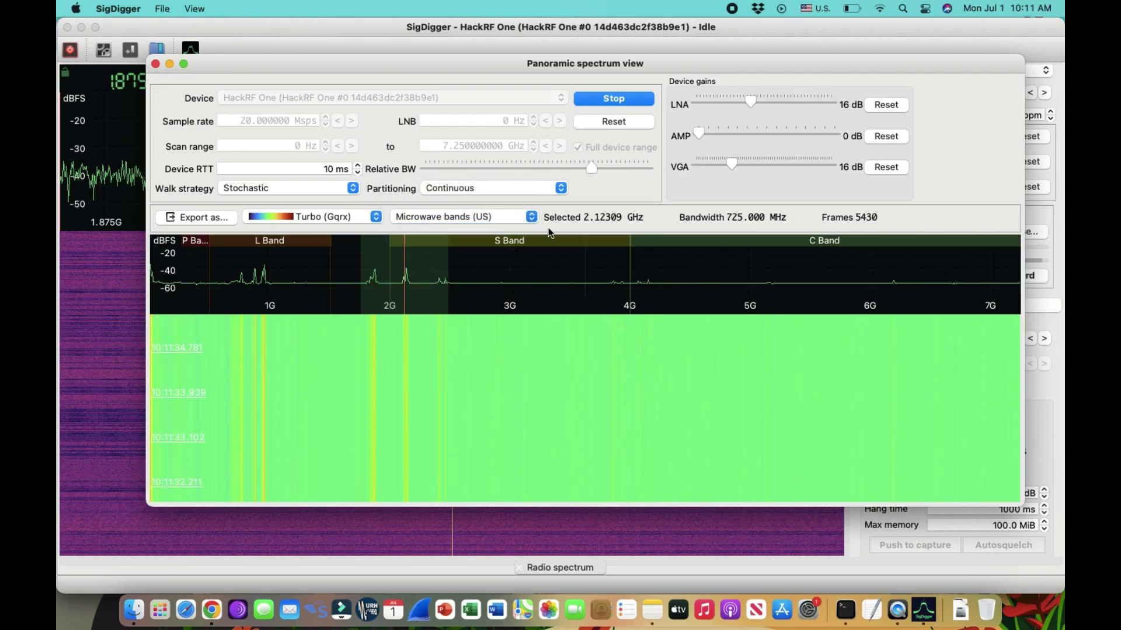
# Overlay the ITU (Region 1) allocation table, then select the FIXED band near 1.87 GHz and the signal near 939 MHz.
pyautogui.click(534, 215)
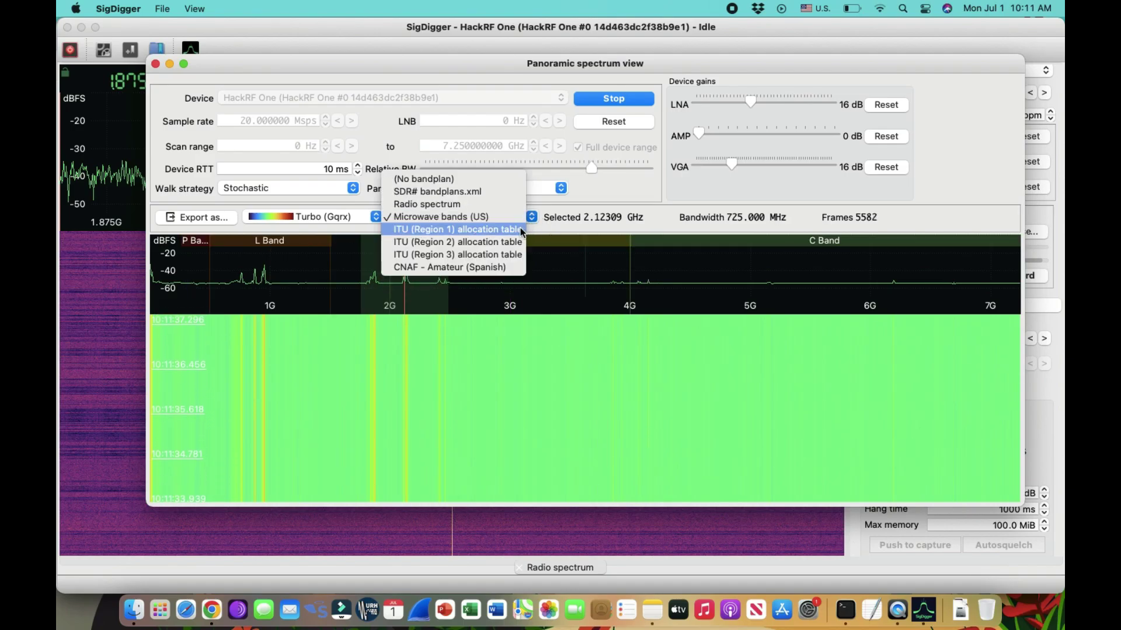
pyautogui.click(519, 231)
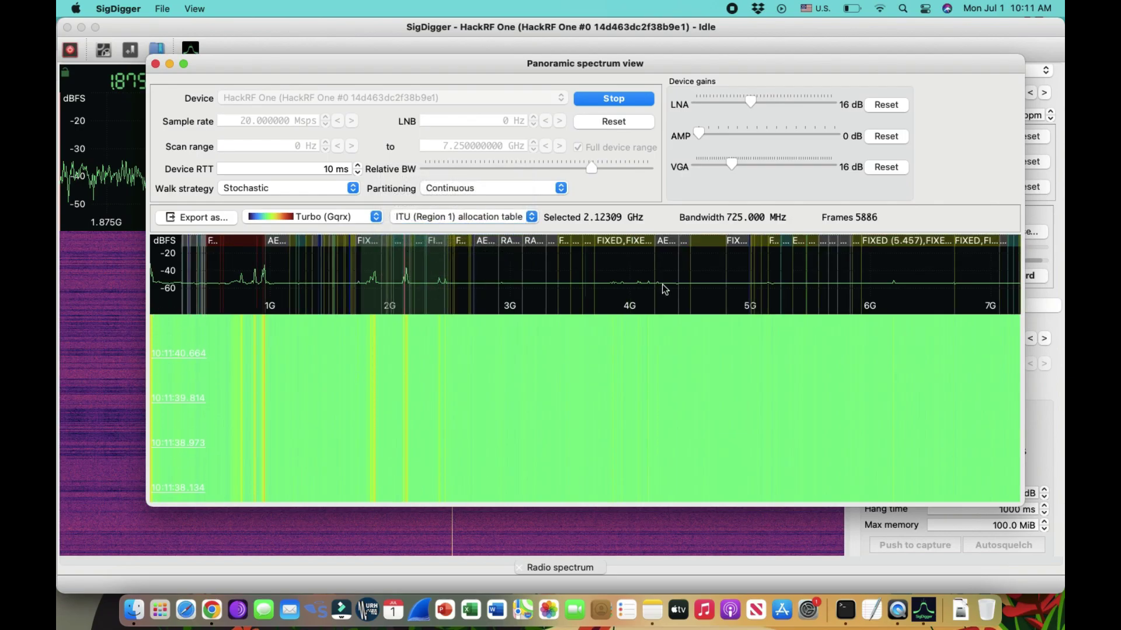
pyautogui.click(374, 275)
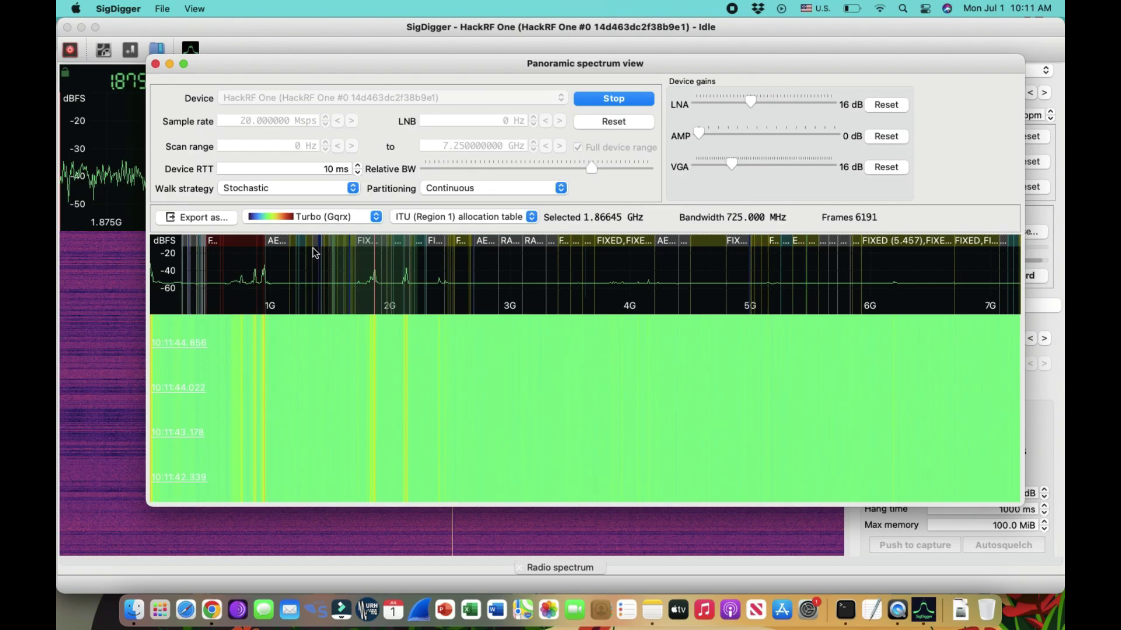
pyautogui.click(263, 273)
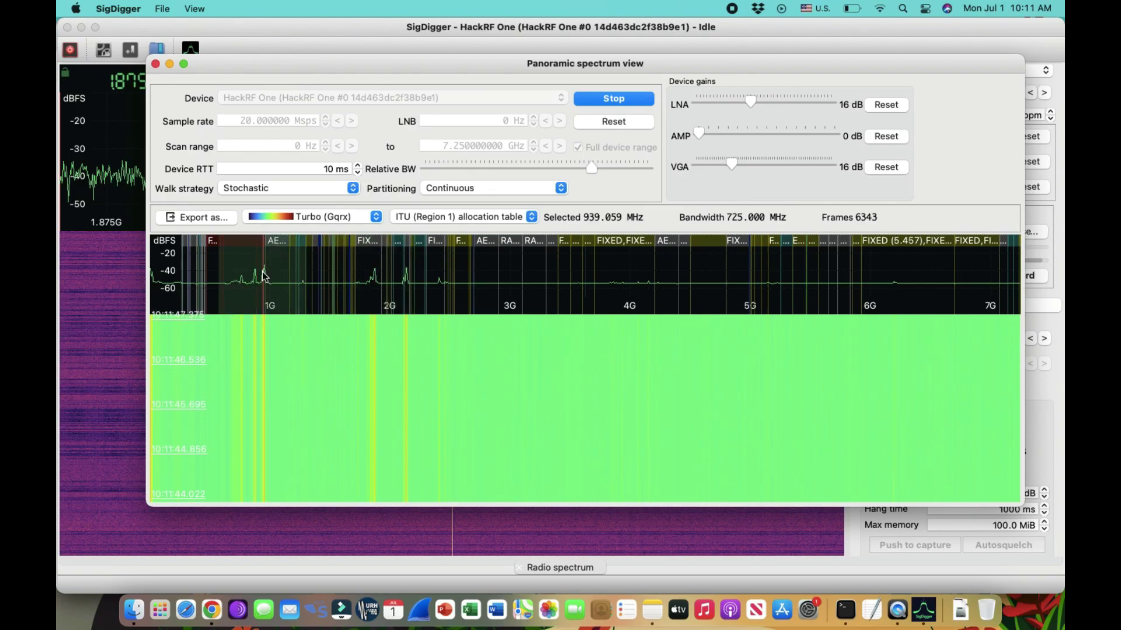